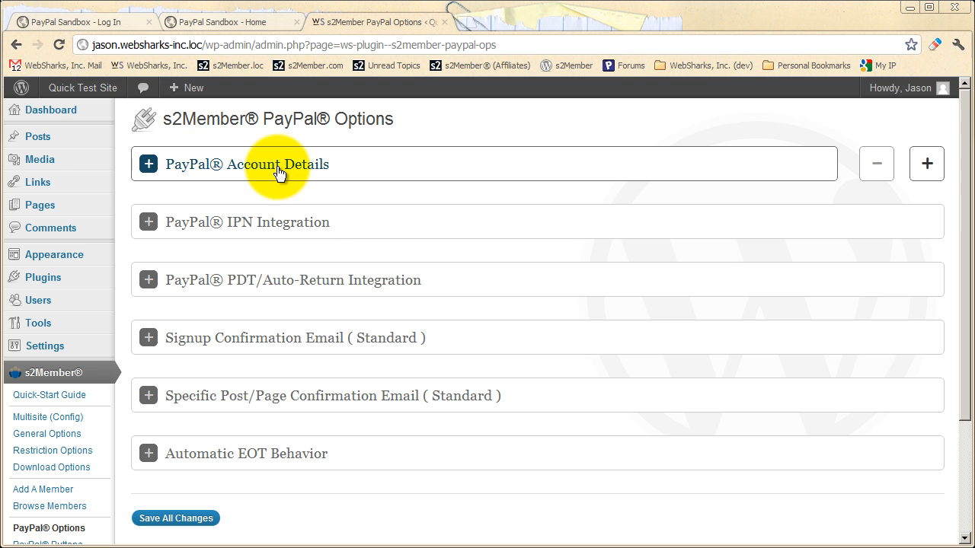
Step: Expand the PayPal Account Details section and switch Developer/Sandbox Testing to No and back to Yes
left_click(288, 169)
scroll(284, 224, "down", 5)
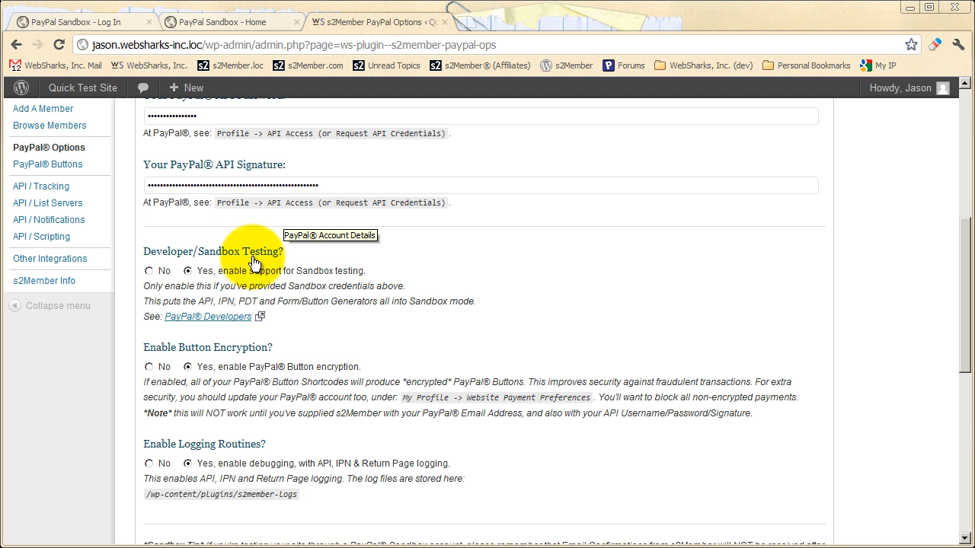
left_click(162, 272)
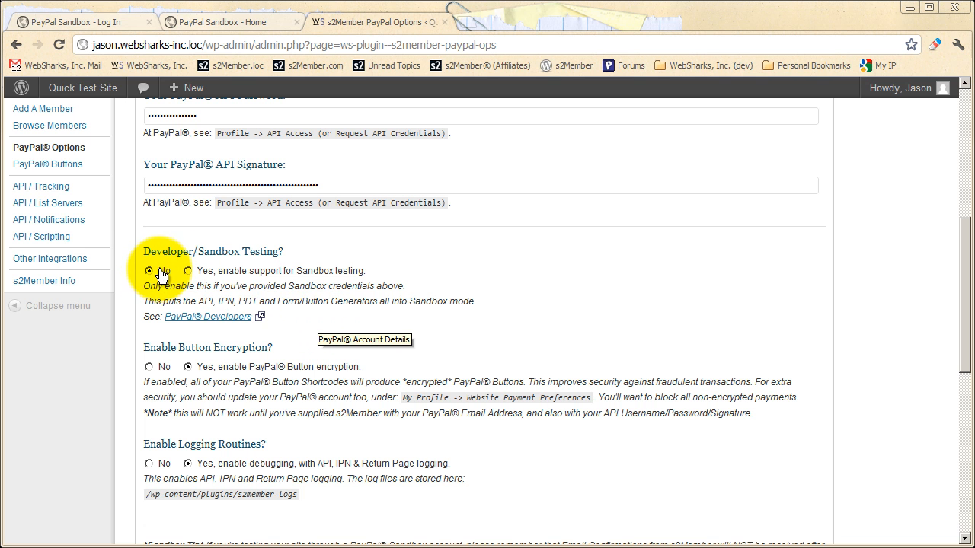
left_click(206, 275)
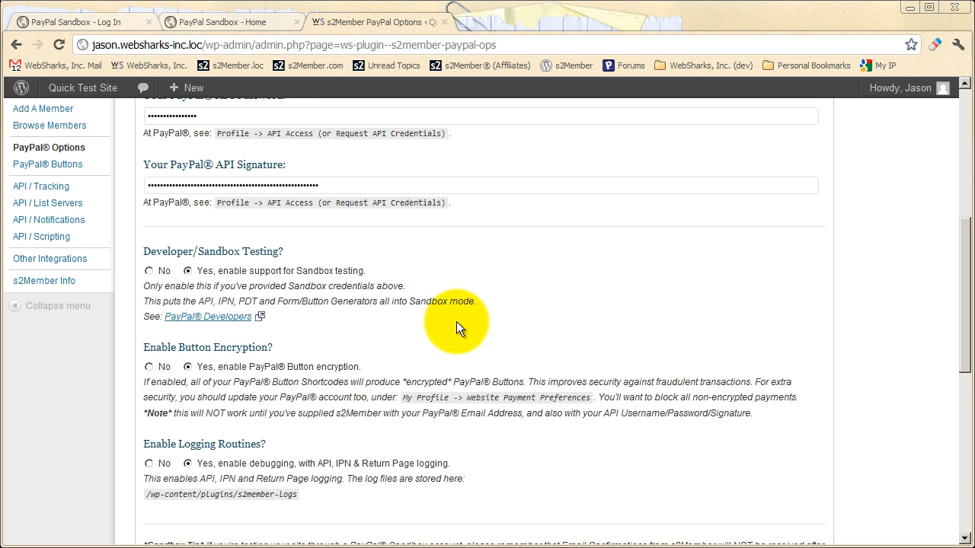
Step: Examine the PayPal email, API credential fields and sandbox testing setting, and collapse the PayPal Account Details section
scroll(456, 321, "up", 3)
scroll(456, 321, "up", 2)
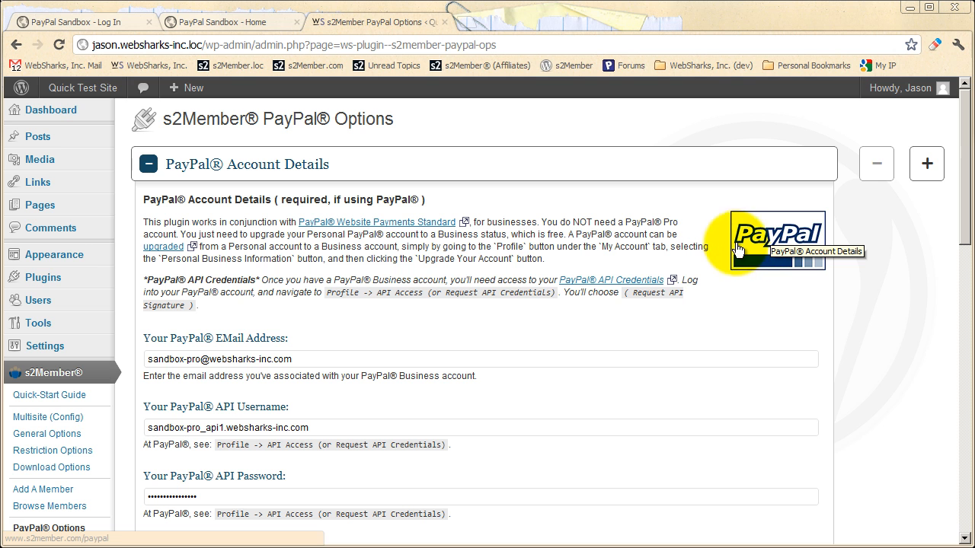
scroll(497, 308, "down", 1)
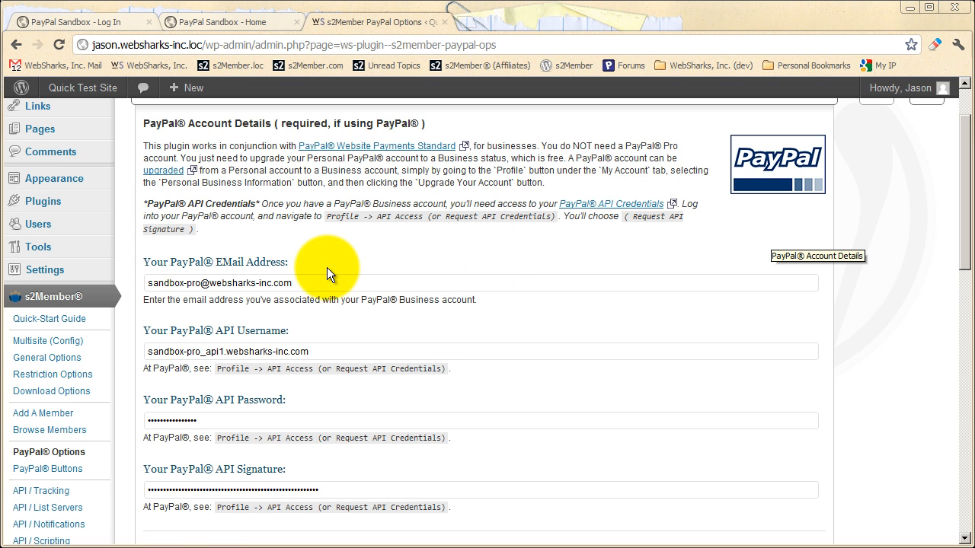
scroll(330, 267, "down", 2)
scroll(378, 270, "down", 2)
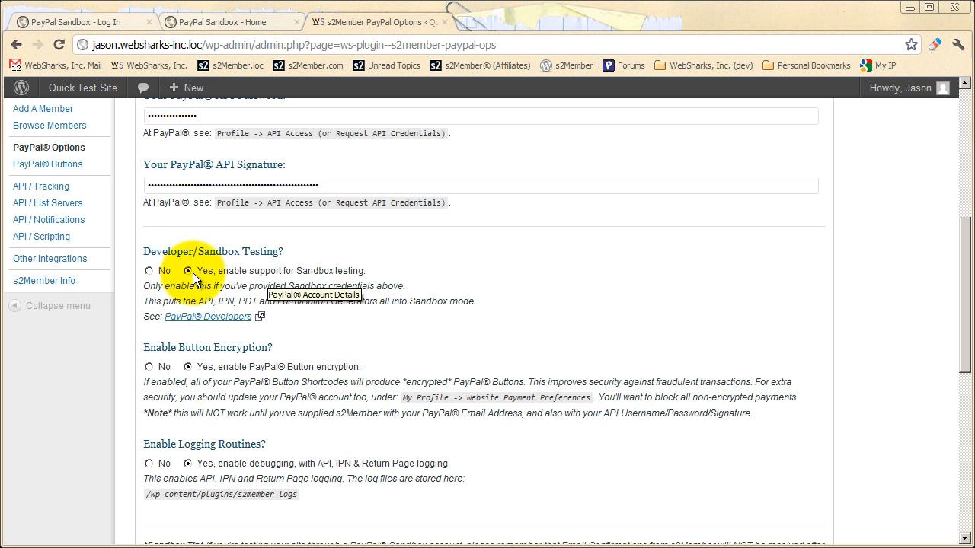
scroll(260, 295, "up", 3)
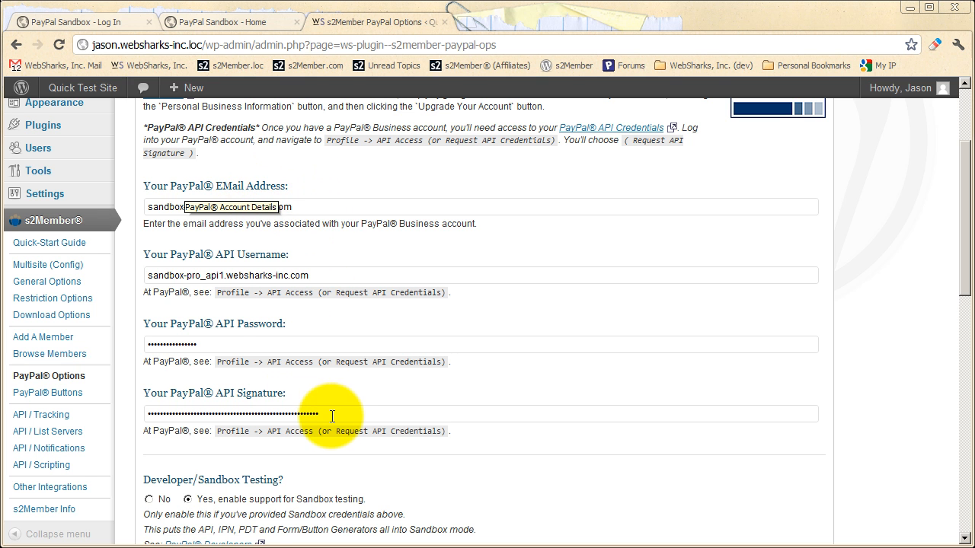
scroll(332, 416, "up", 3)
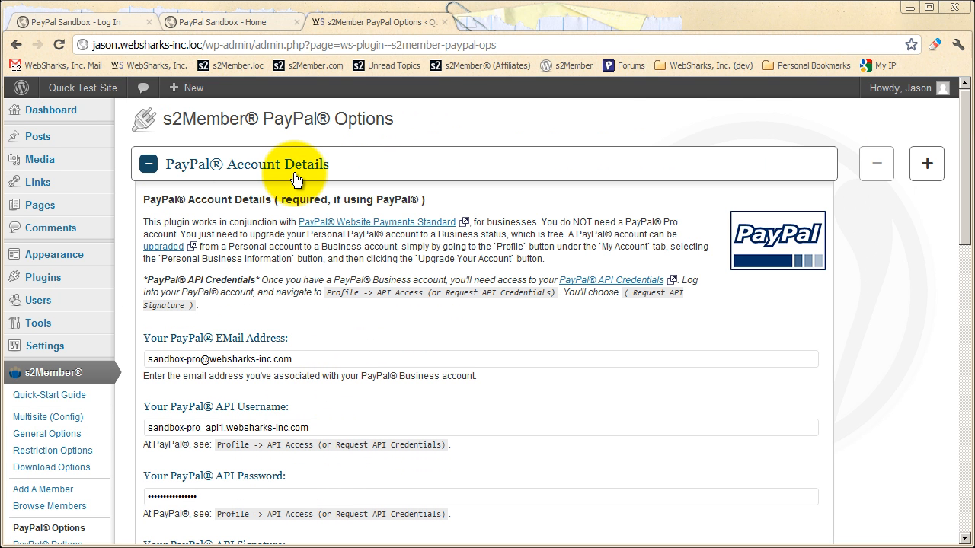
left_click(296, 177)
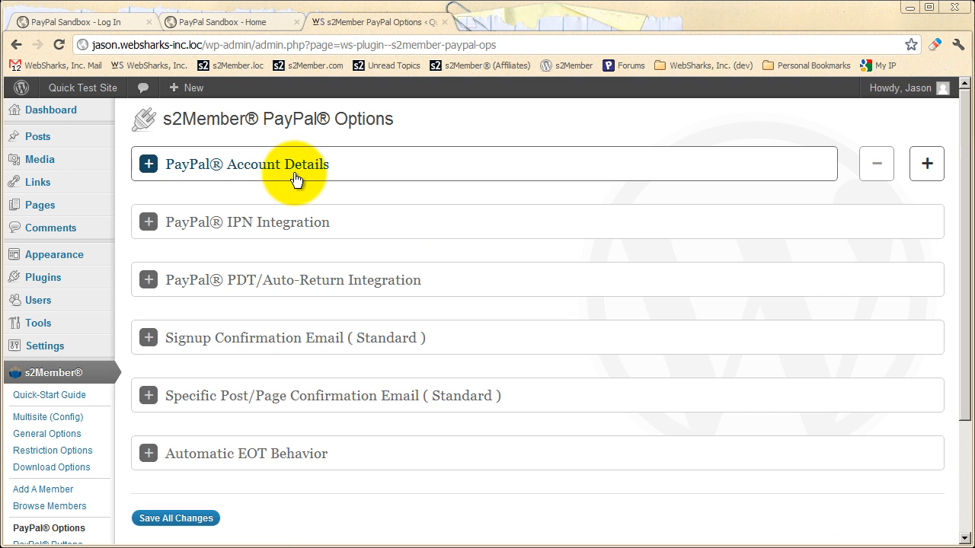
Step: Inspect the PDT Identity Token settings under PayPal PDT/Auto-Return Integration and collapse that section
left_click(327, 293)
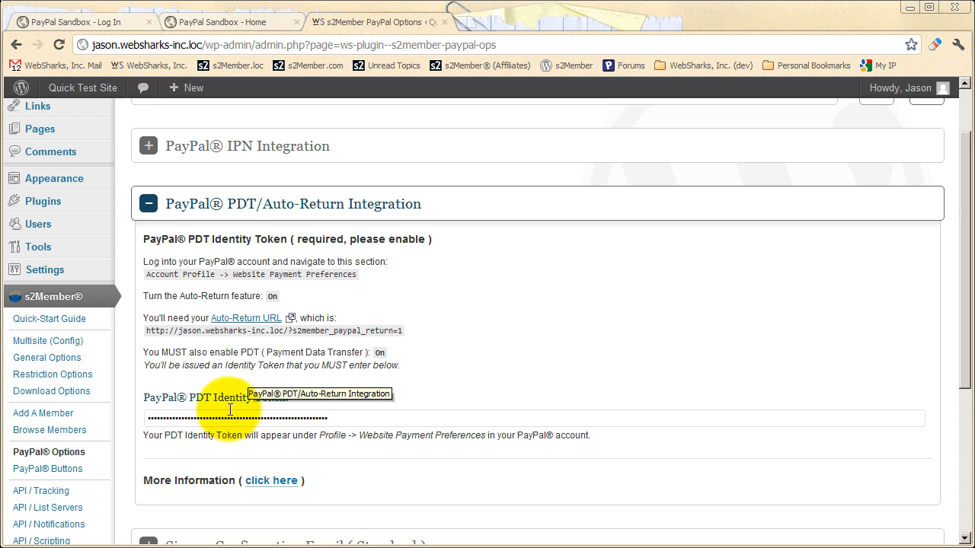
left_click(276, 203)
scroll(252, 282, "up", 2)
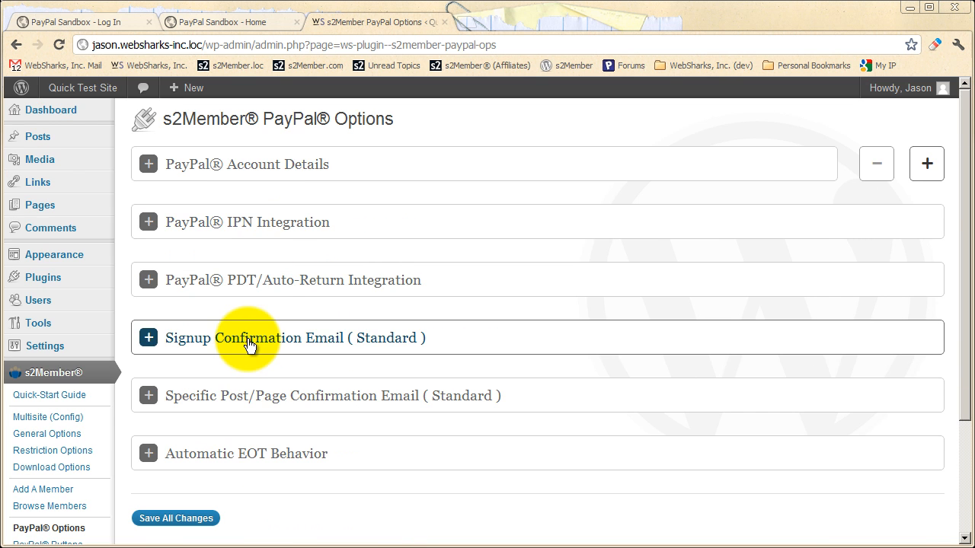
Step: Expand the PayPal Account Details section again and view its email and API credential fields
left_click(268, 164)
scroll(261, 231, "down", 2)
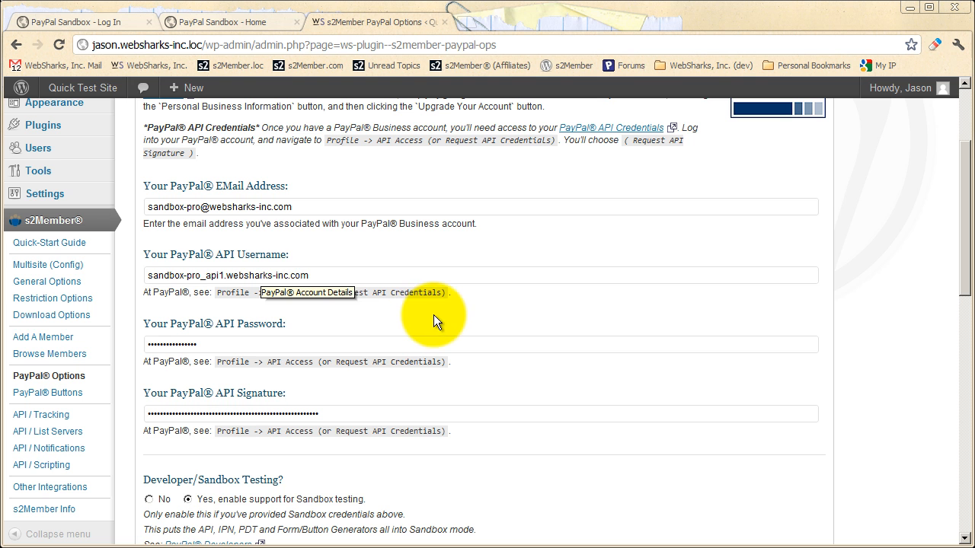
scroll(409, 338, "up", 1)
scroll(409, 331, "up", 1)
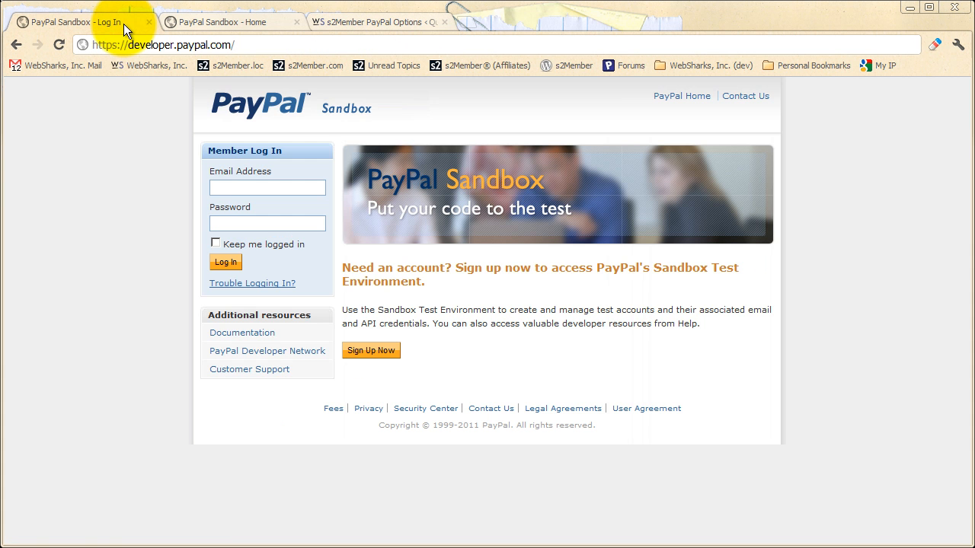
Step: View the PayPal Sandbox login page and return to the s2Member PayPal Options page
left_click(124, 24)
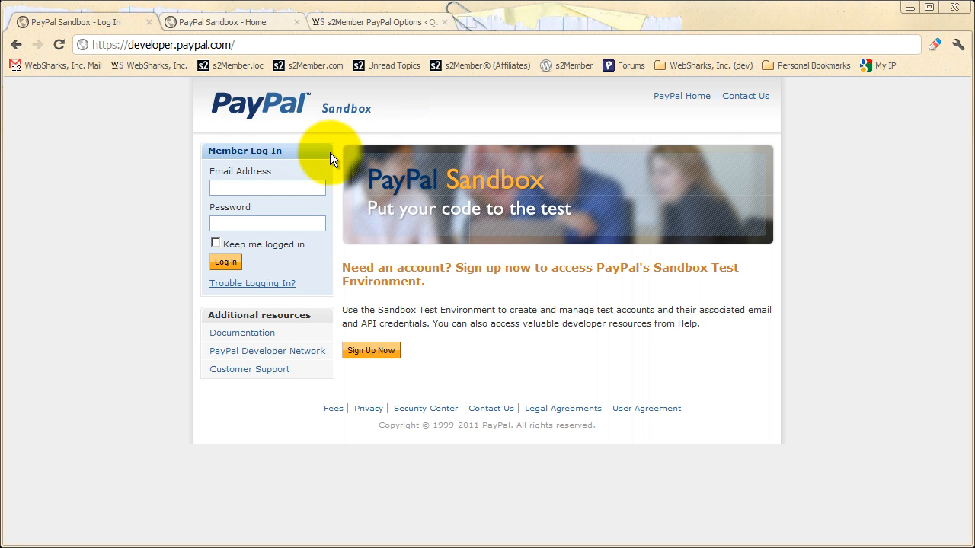
left_click(347, 23)
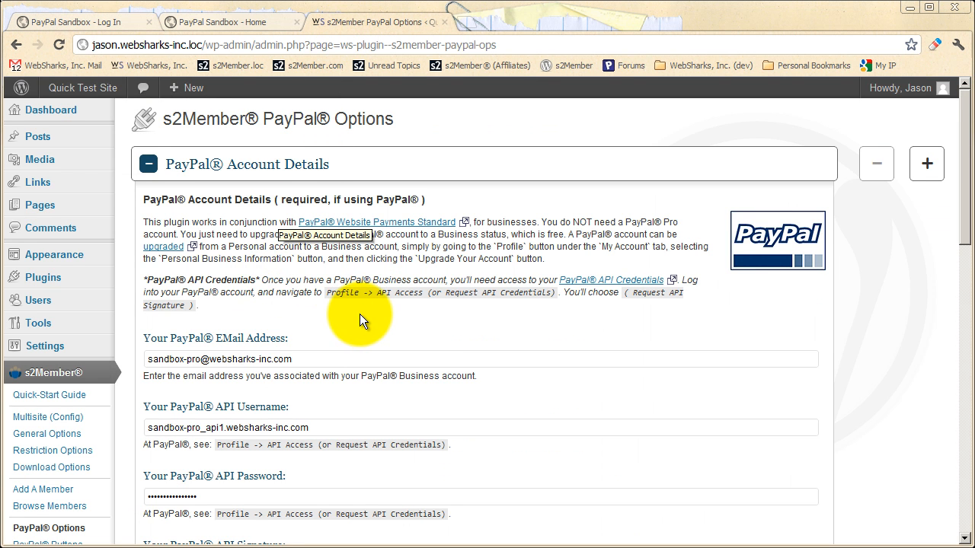
Step: Compare the PayPal email, API username, password and signature fields with the Developer/Sandbox Testing option
scroll(359, 313, "down", 1)
scroll(397, 331, "down", 3)
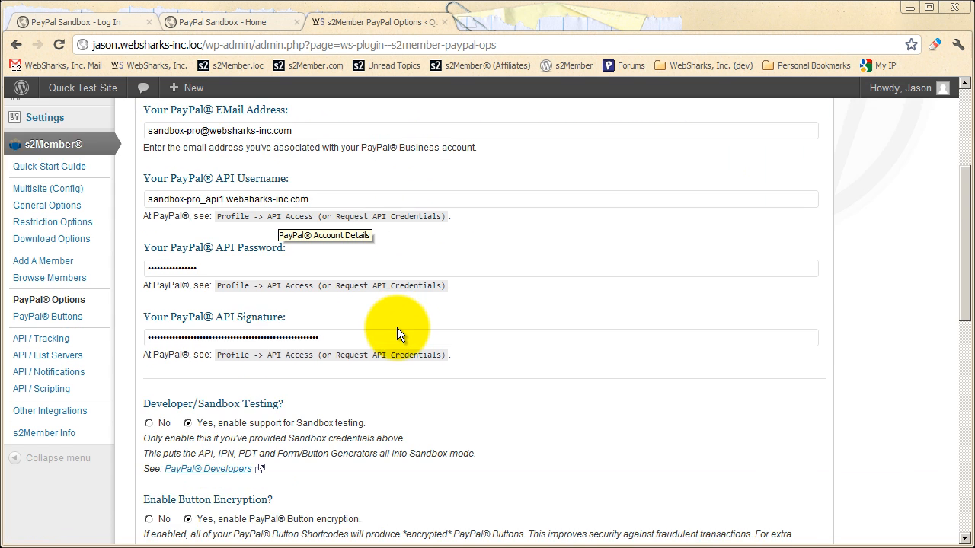
scroll(397, 327, "down", 1)
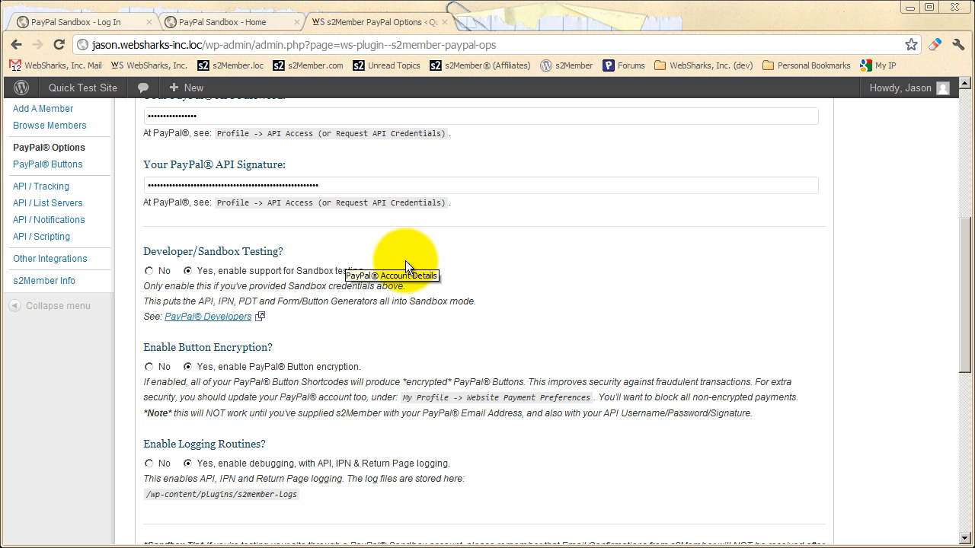
scroll(407, 335, "up", 1)
scroll(407, 332, "up", 4)
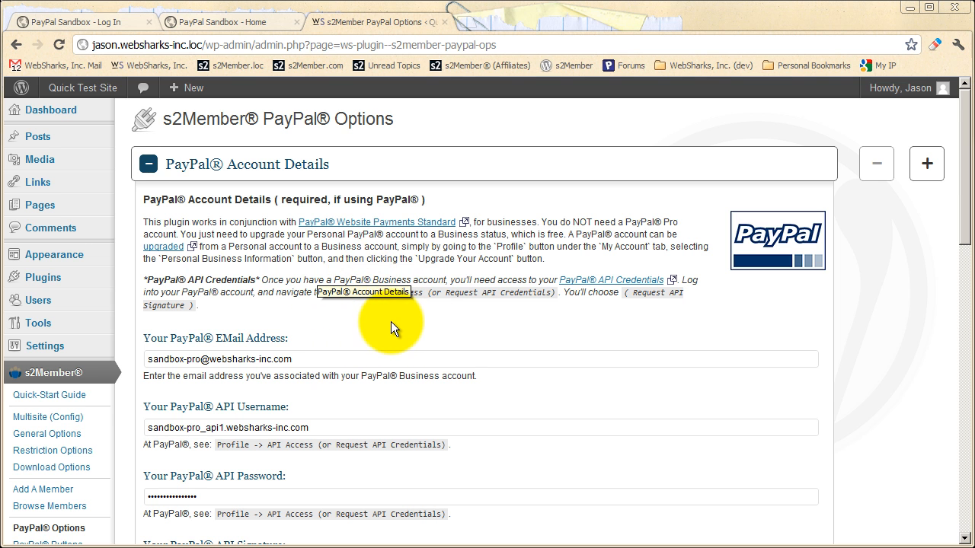
scroll(395, 318, "down", 1)
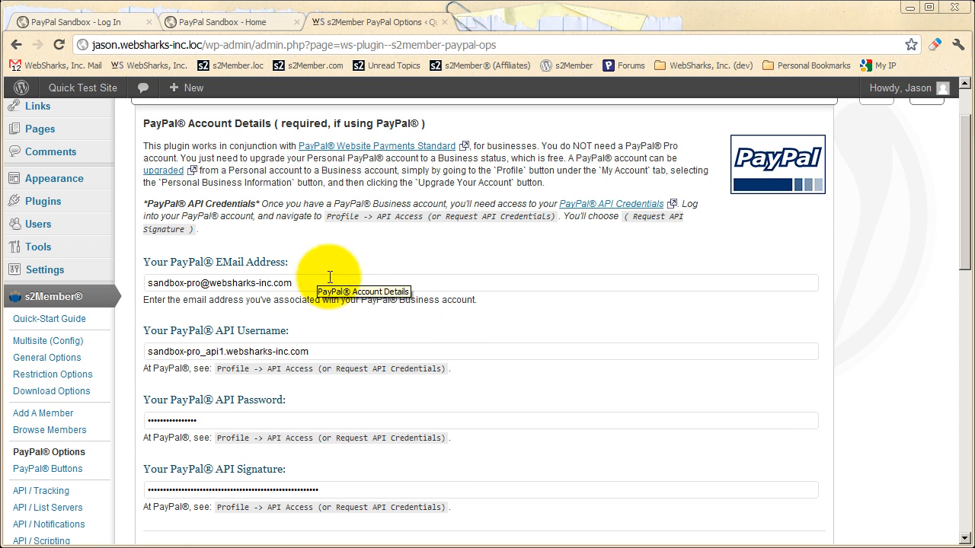
scroll(376, 278, "down", 3)
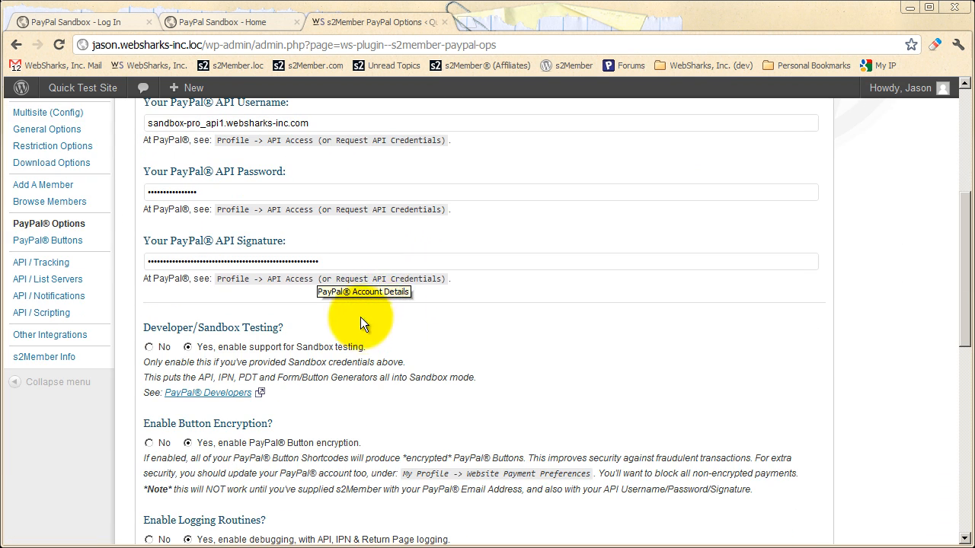
scroll(427, 318, "down", 1)
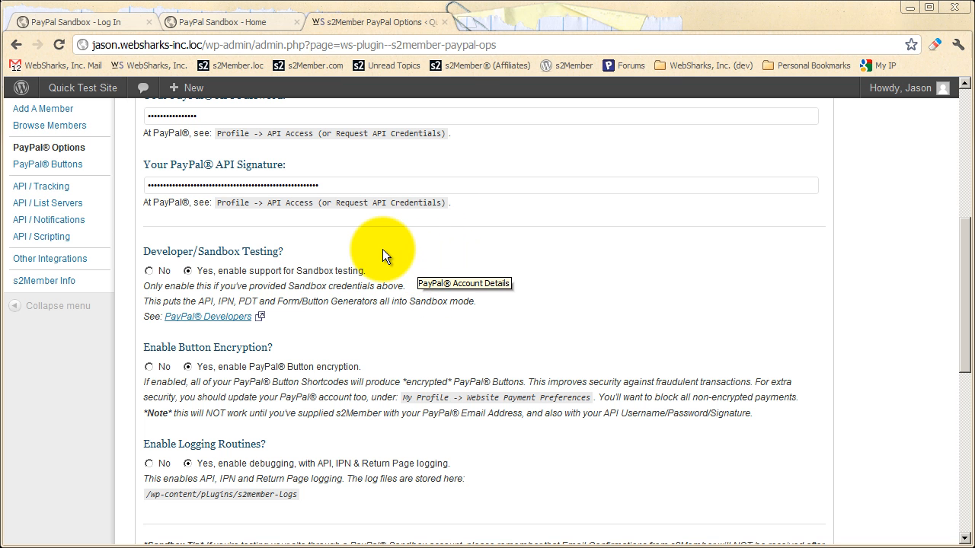
scroll(491, 277, "up", 4)
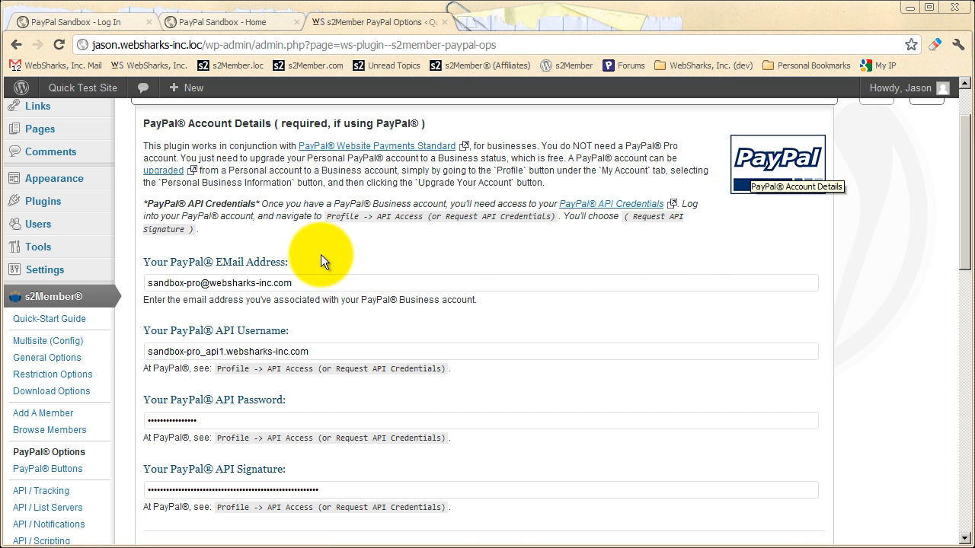
scroll(350, 241, "down", 4)
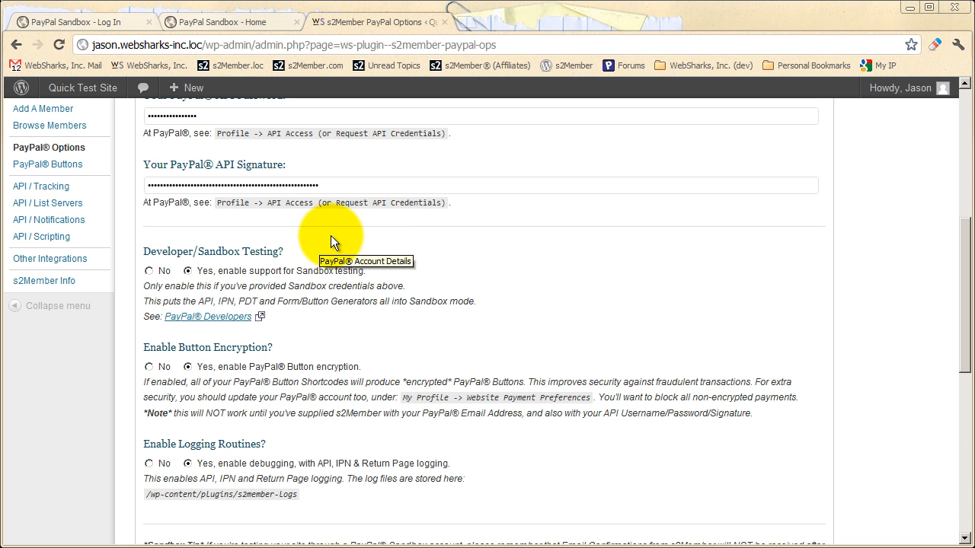
scroll(332, 237, "up", 3)
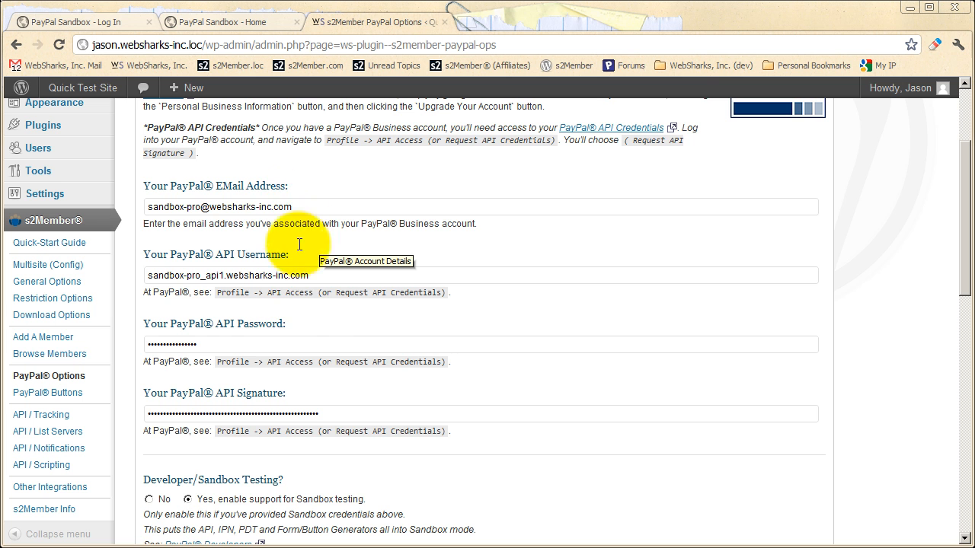
Step: Set Developer/Sandbox Testing to No in the PayPal Account Details
scroll(312, 344, "down", 1)
scroll(312, 344, "down", 1)
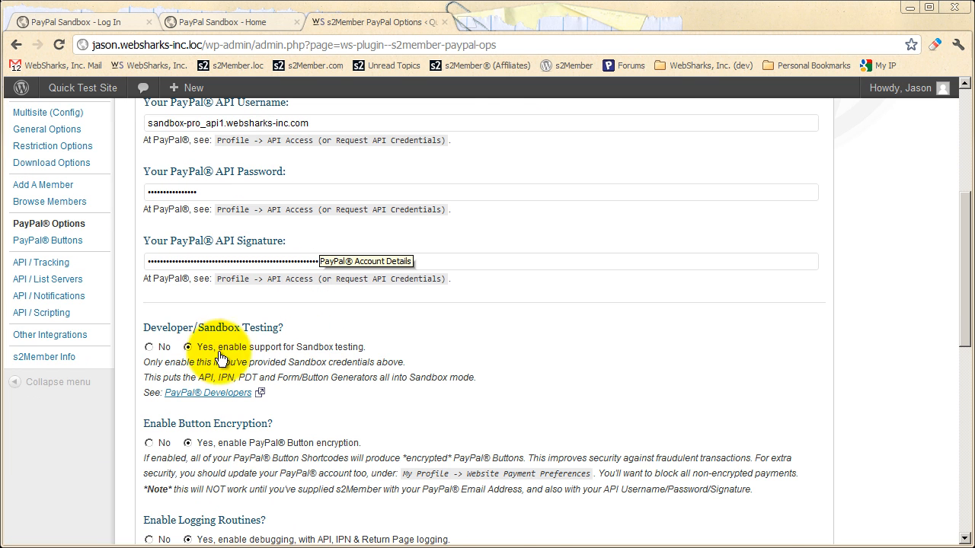
left_click(162, 352)
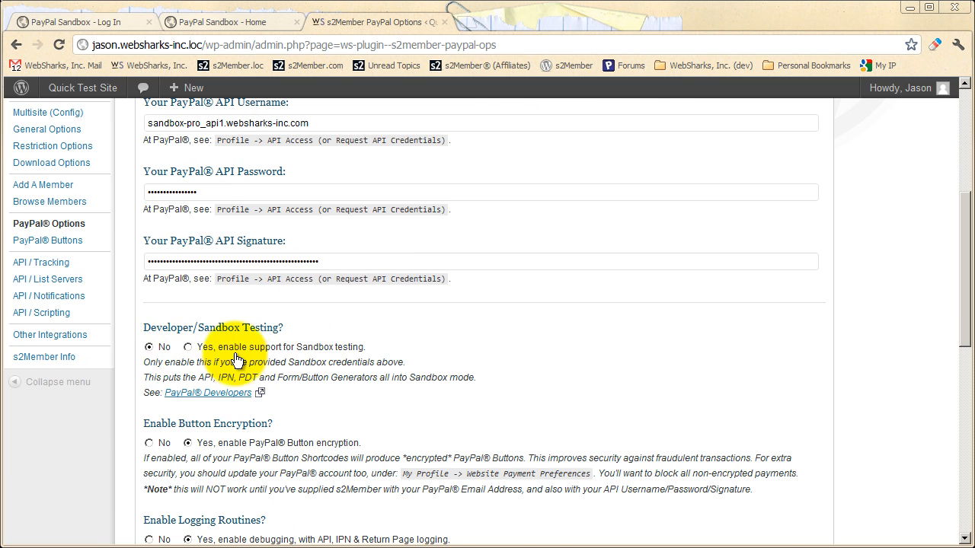
Step: Review the PayPal credential fields, the sandbox tip and the remaining integration sections of the options page
scroll(239, 353, "up", 2)
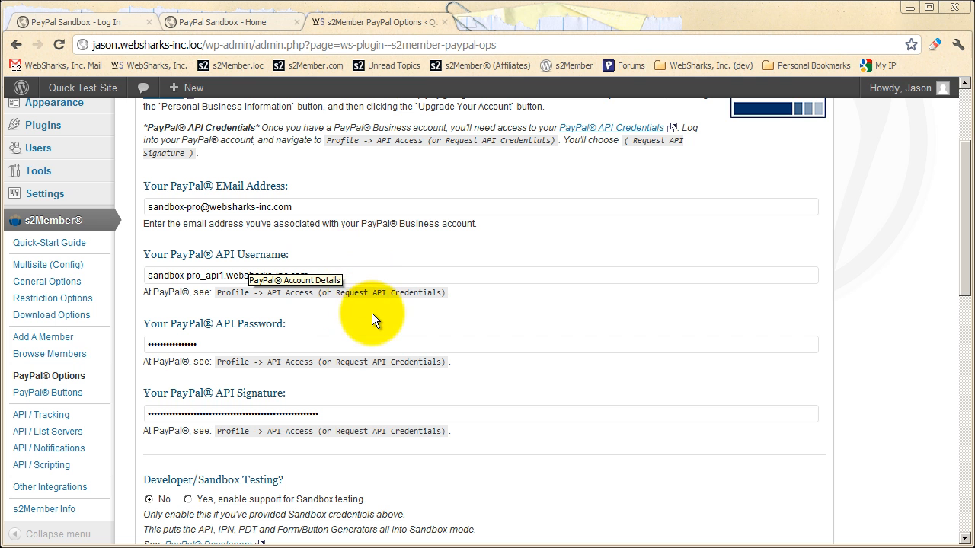
scroll(364, 317, "down", 2)
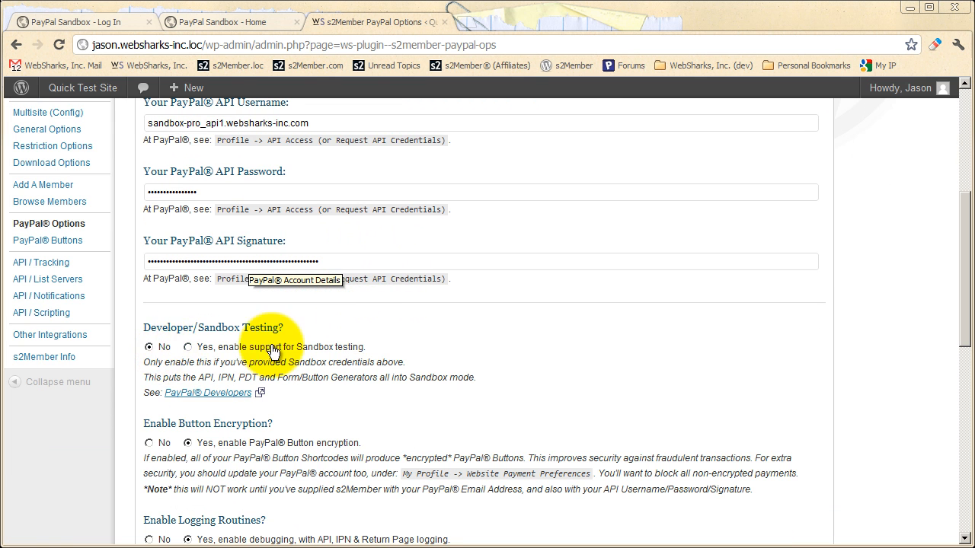
scroll(323, 340, "up", 2)
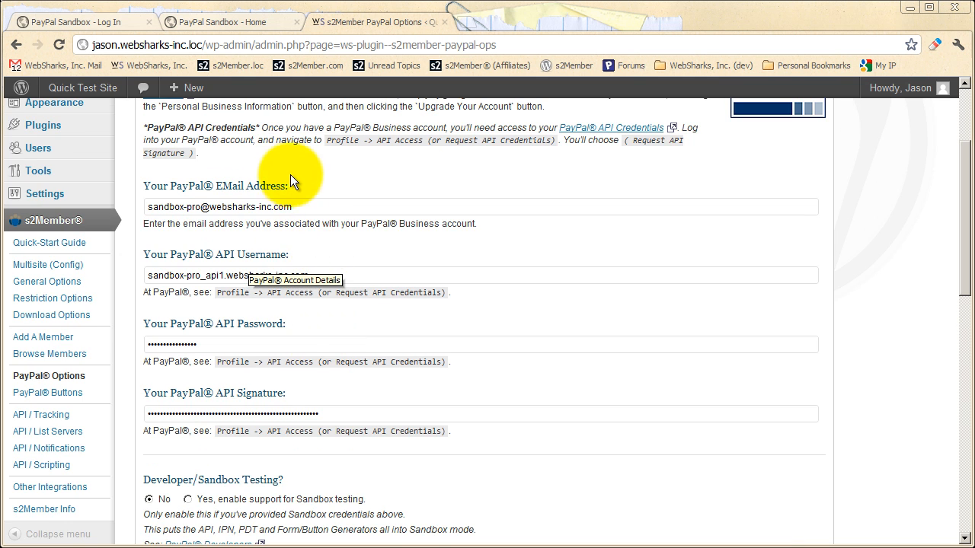
scroll(304, 351, "down", 6)
scroll(306, 353, "down", 2)
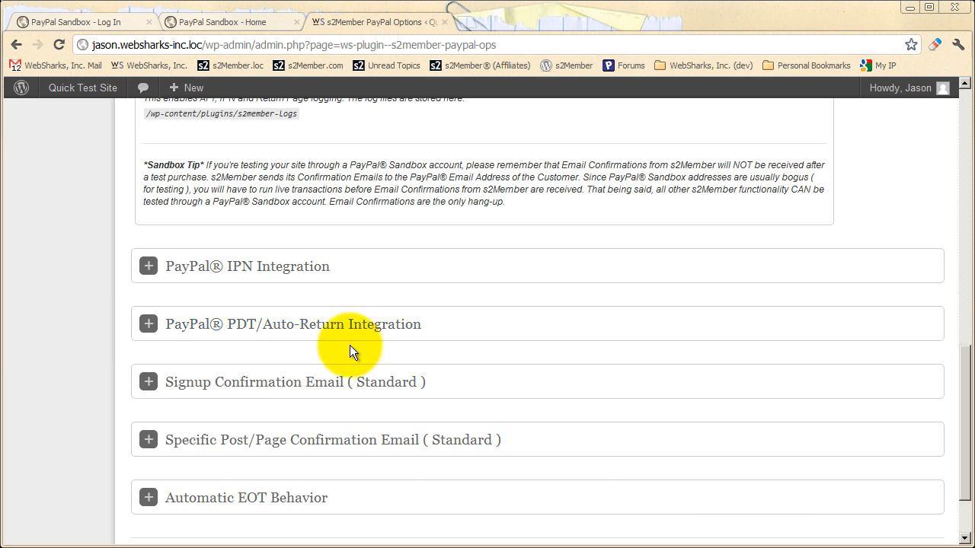
scroll(337, 343, "up", 10)
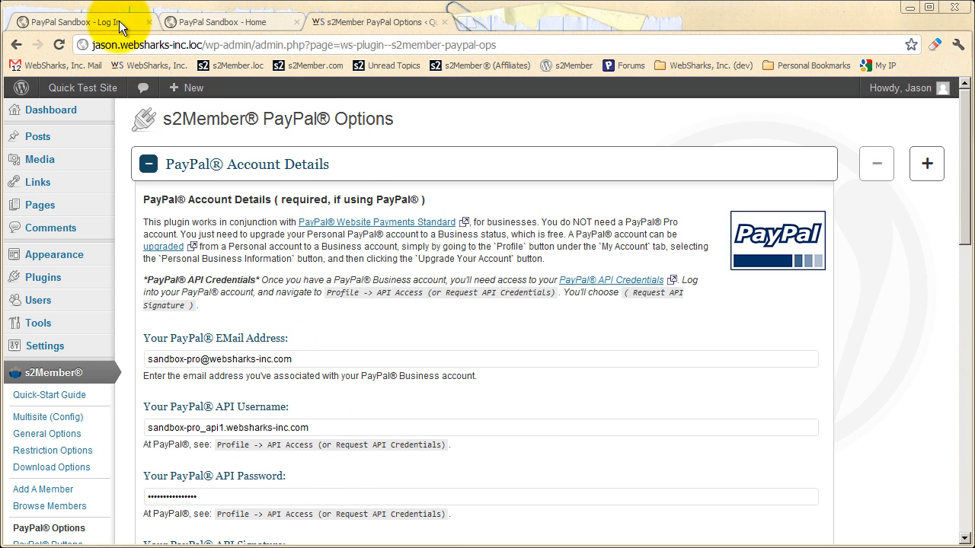
Step: Switch to the PayPal Sandbox site and open the form for creating a preconfigured test account
left_click(119, 21)
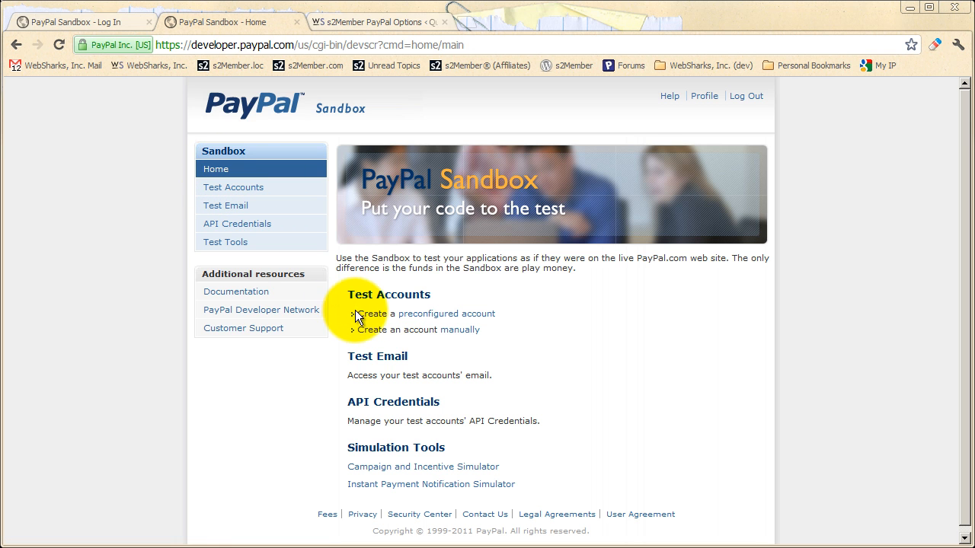
left_click(430, 318)
Step: Choose Website Payments Pro as the sandbox test account's type and bring up the login details part of the form
scroll(402, 317, "down", 1)
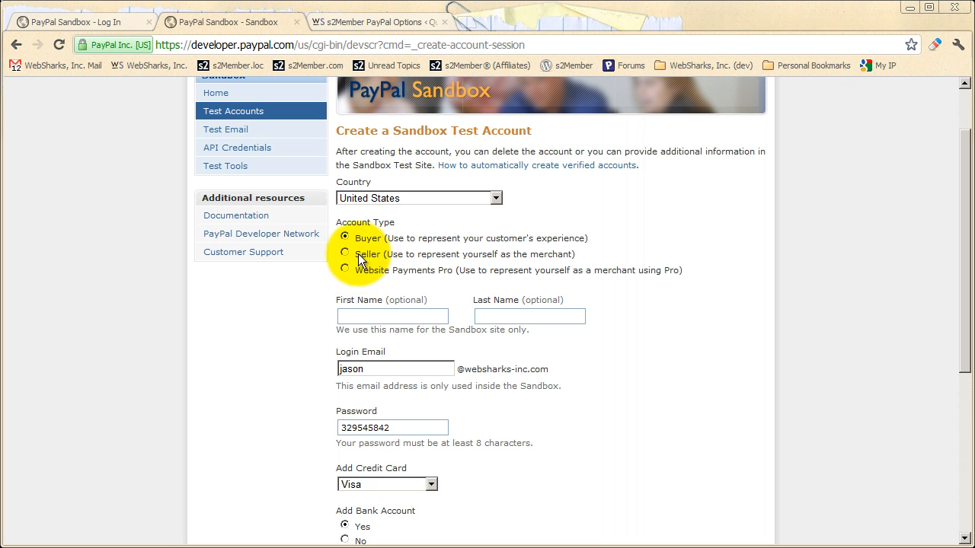
left_click(365, 272)
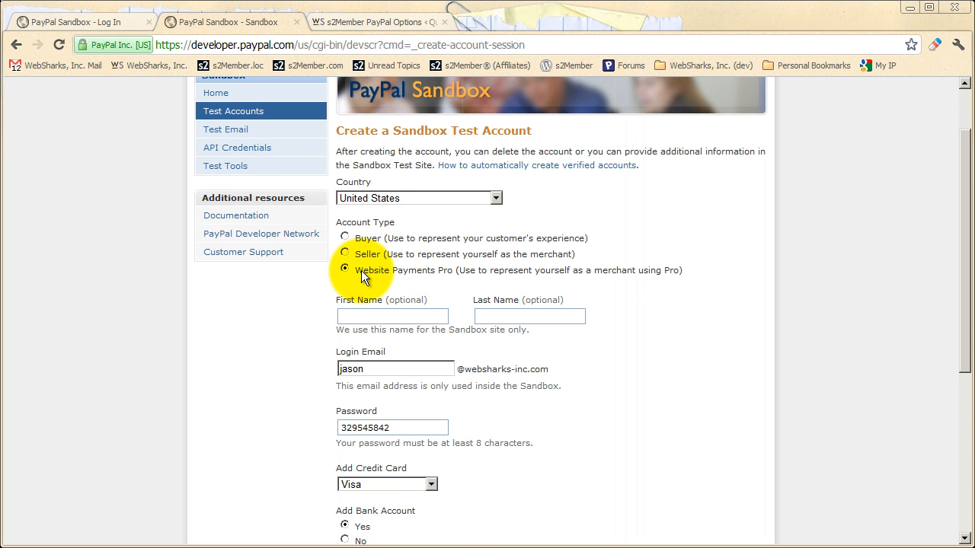
scroll(360, 270, "down", 1)
scroll(376, 233, "down", 1)
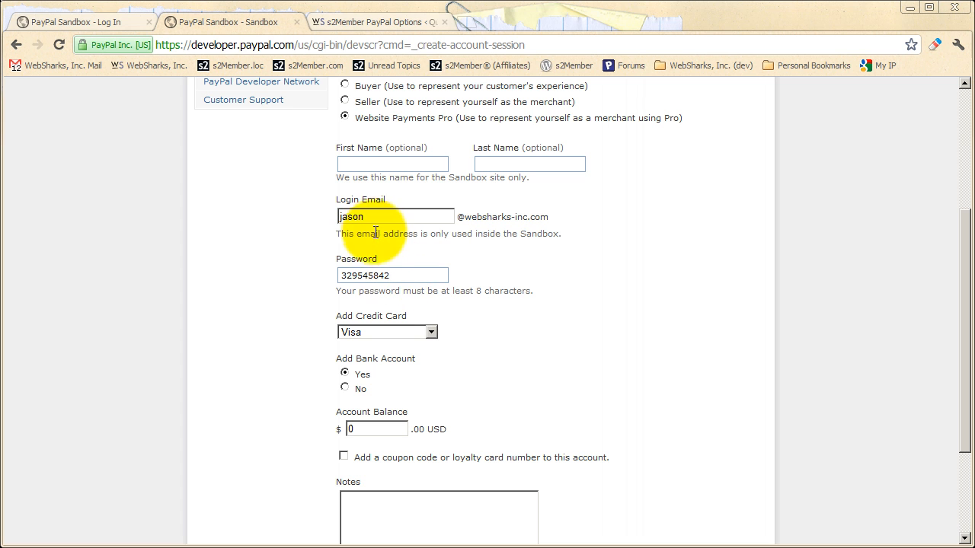
Step: Replace the login email's local part with "pro" in the sandbox test account form
double_click(371, 217)
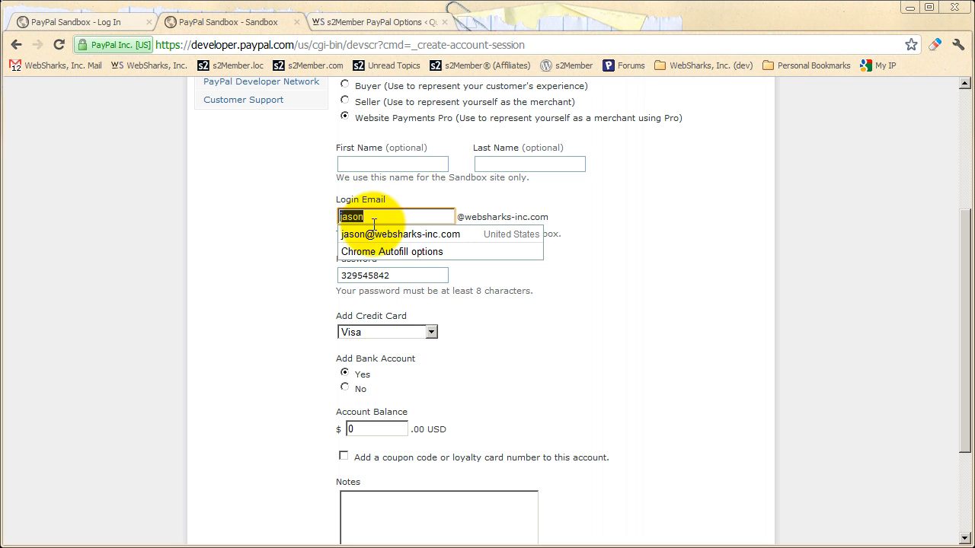
type("p")
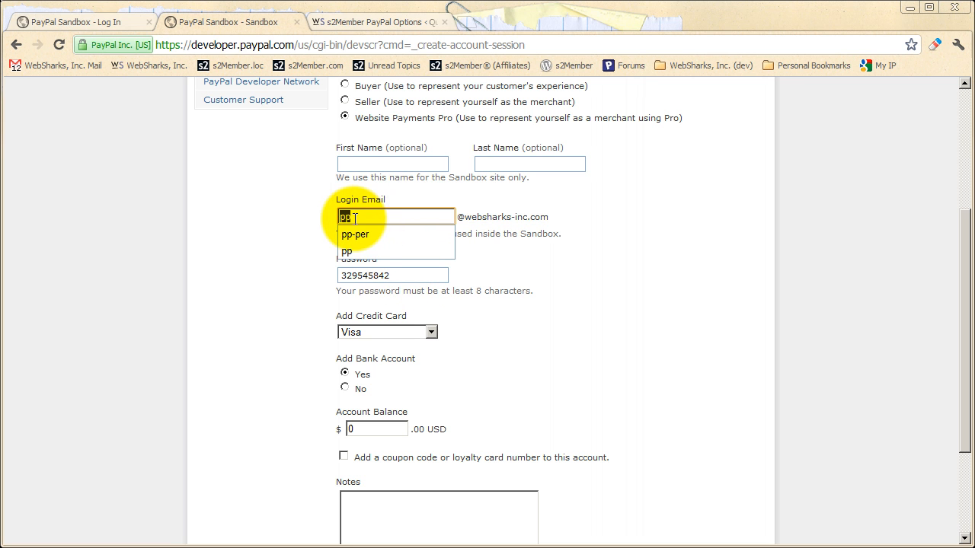
type("ro")
left_click(455, 255)
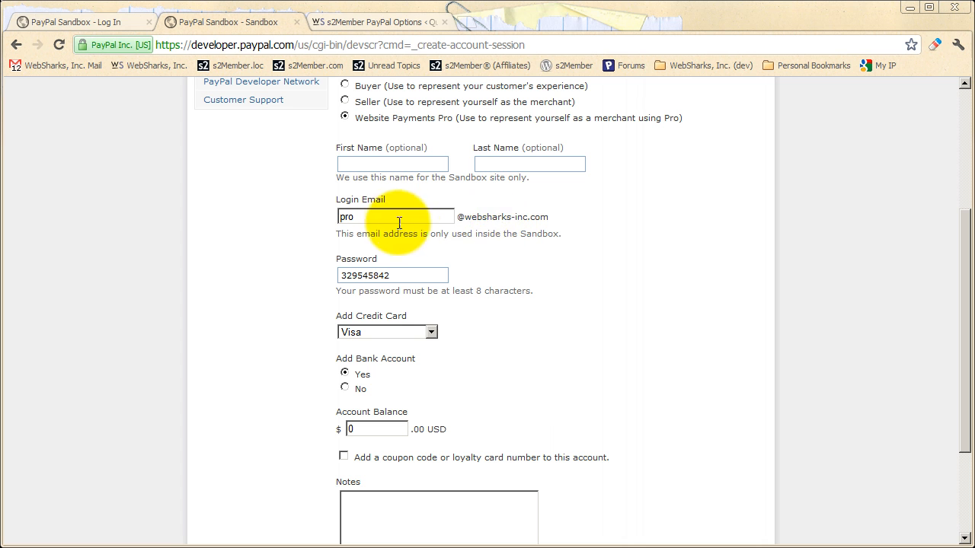
left_click(356, 216)
left_click(454, 241)
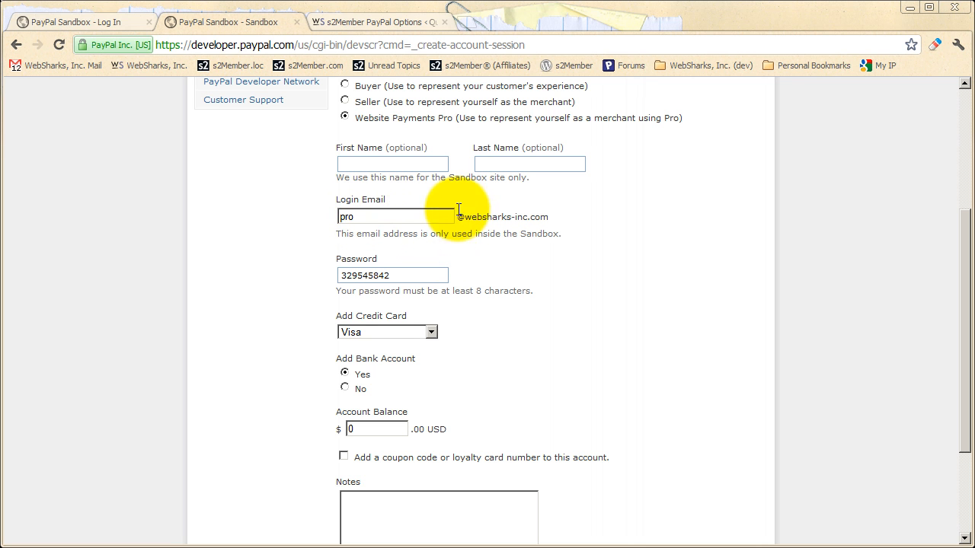
Step: Leave Add Bank Account on Yes and set the test account's balance to 9999 USD
scroll(441, 270, "up", 3)
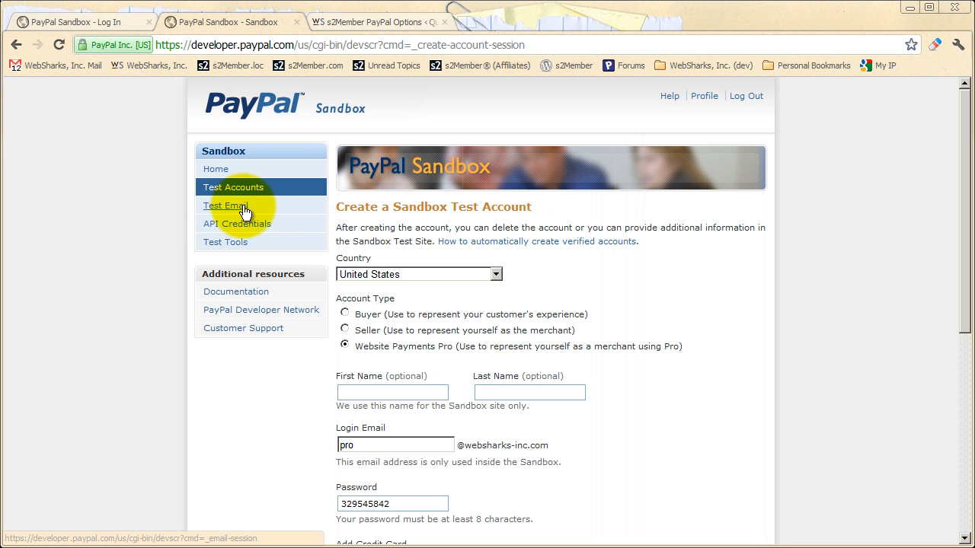
scroll(465, 288, "down", 3)
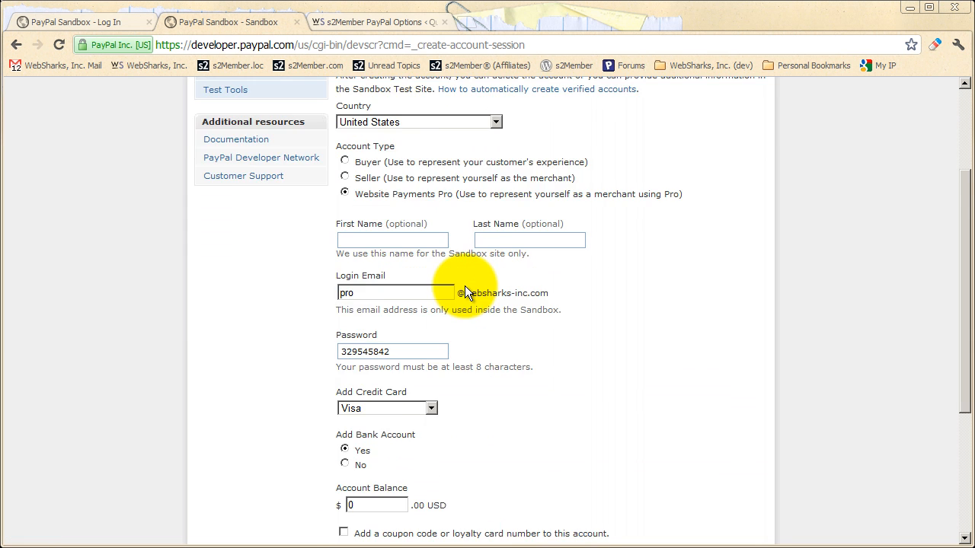
scroll(466, 292, "down", 1)
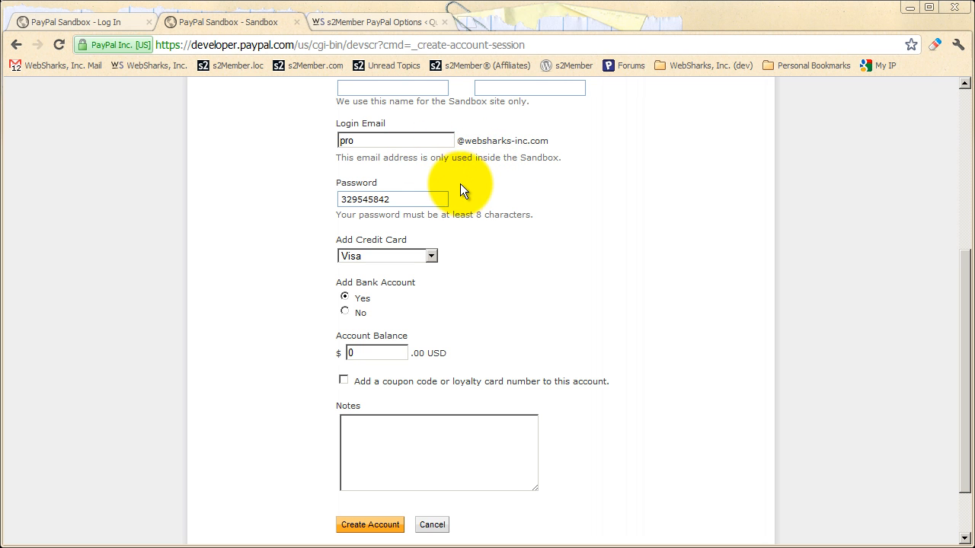
double_click(416, 198)
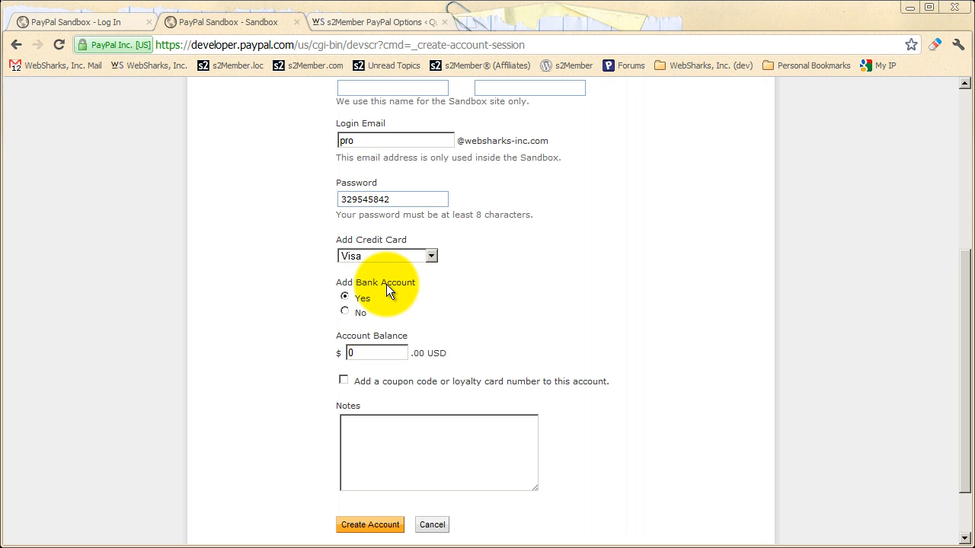
left_click(344, 313)
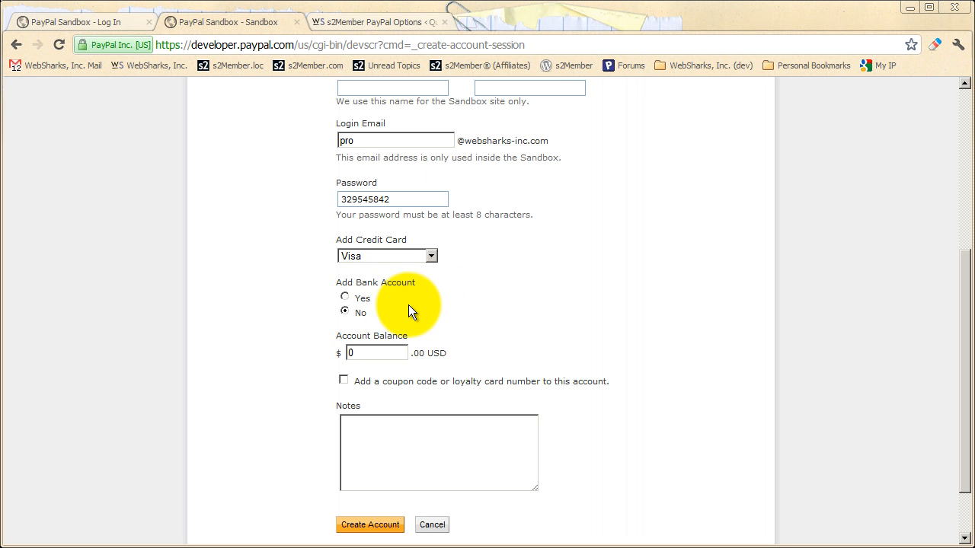
left_click(345, 298)
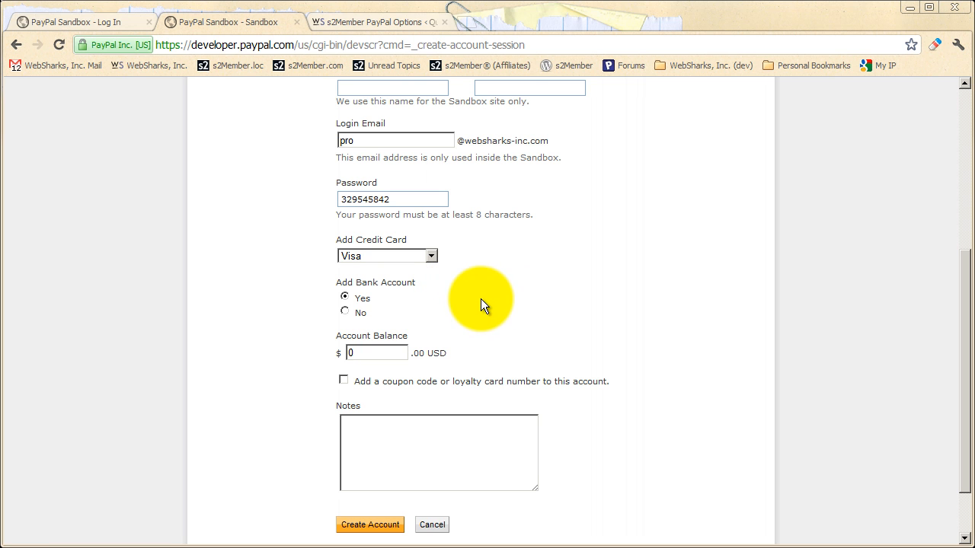
double_click(350, 353)
type("9999")
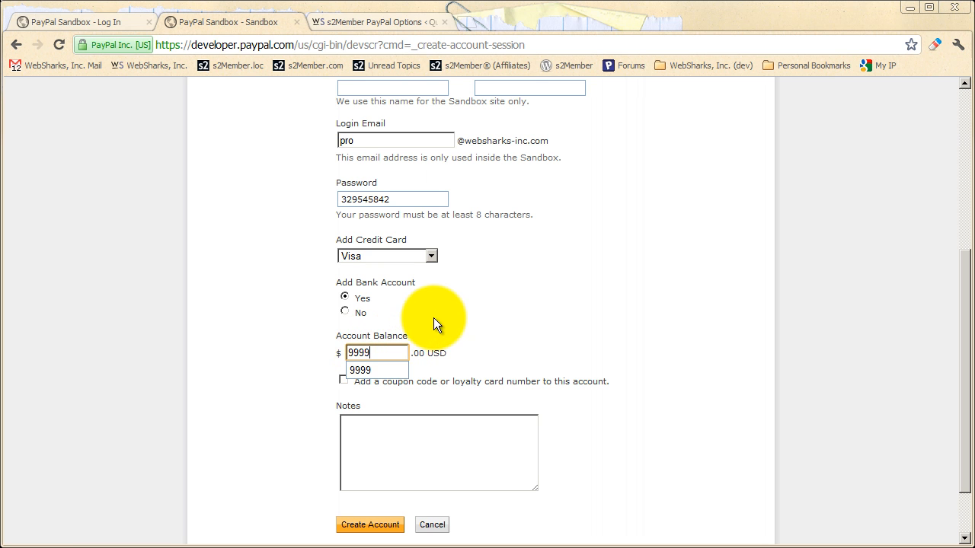
left_click(467, 343)
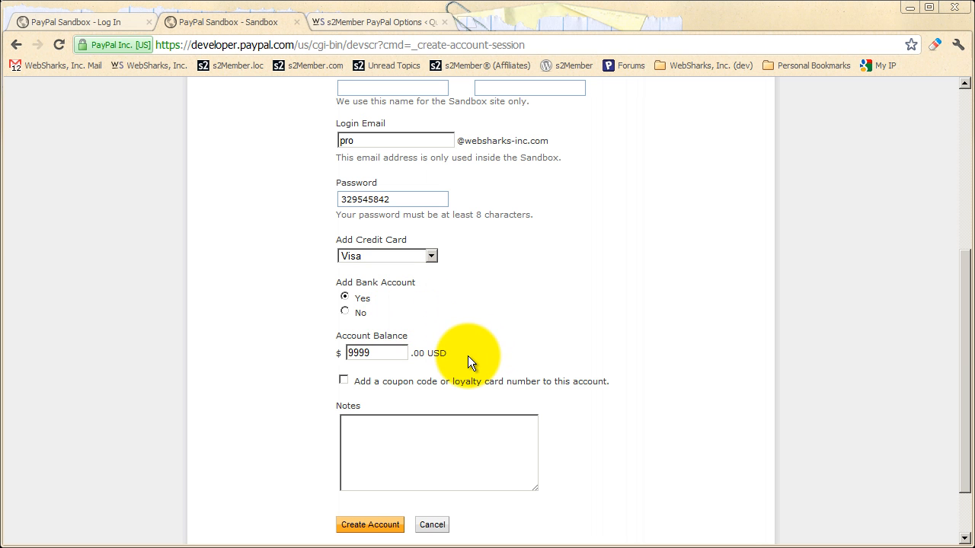
Step: Review the test account form from top to bottom and choose Buyer as the account type
scroll(443, 352, "up", 3)
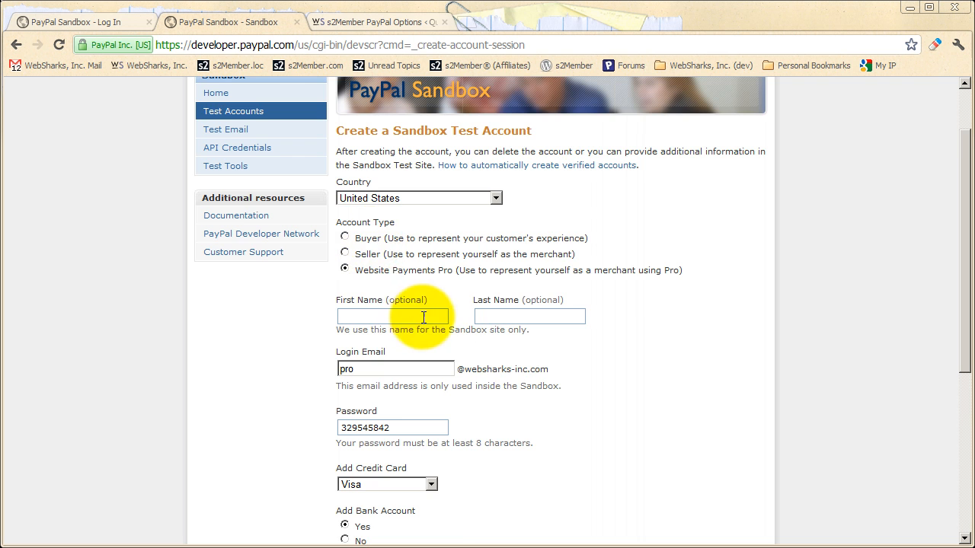
scroll(450, 332, "down", 2)
scroll(451, 332, "down", 1)
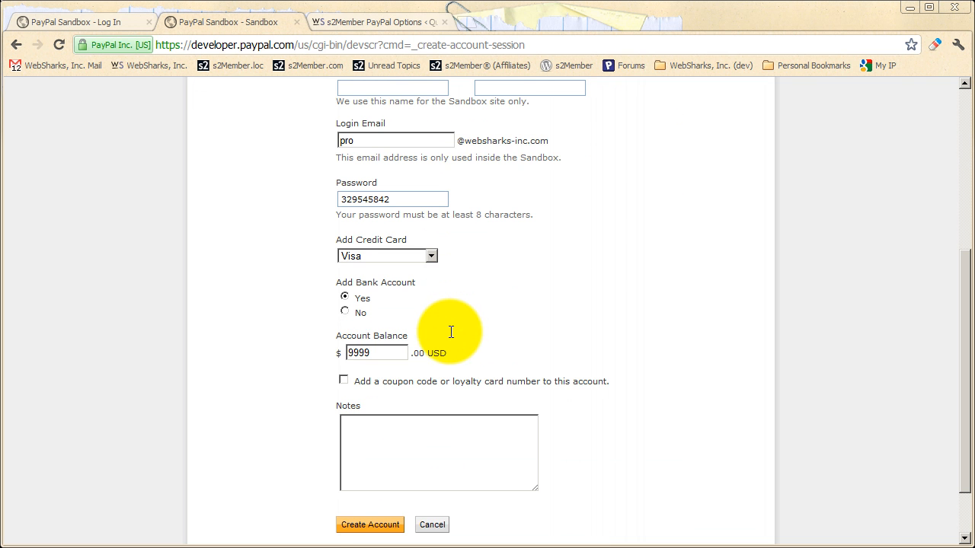
scroll(452, 335, "down", 1)
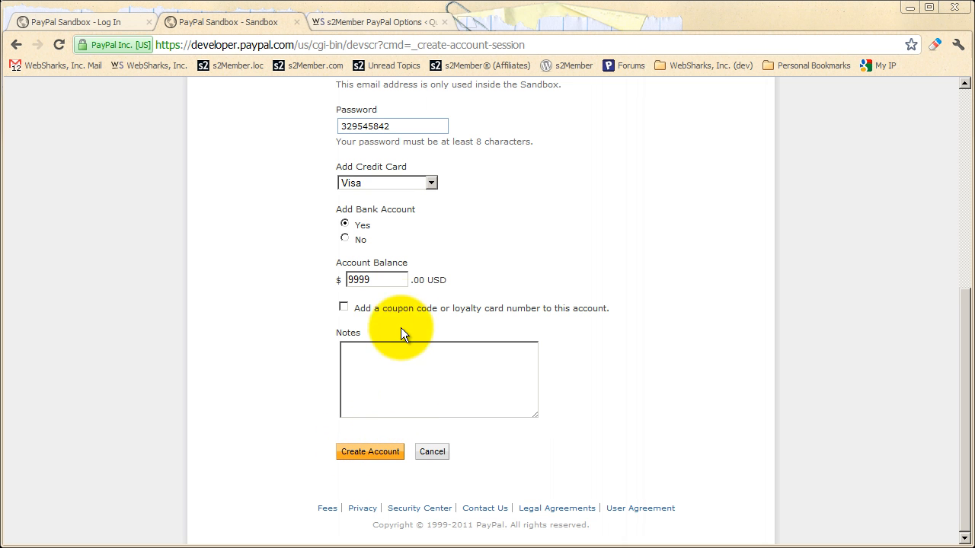
scroll(402, 343, "up", 4)
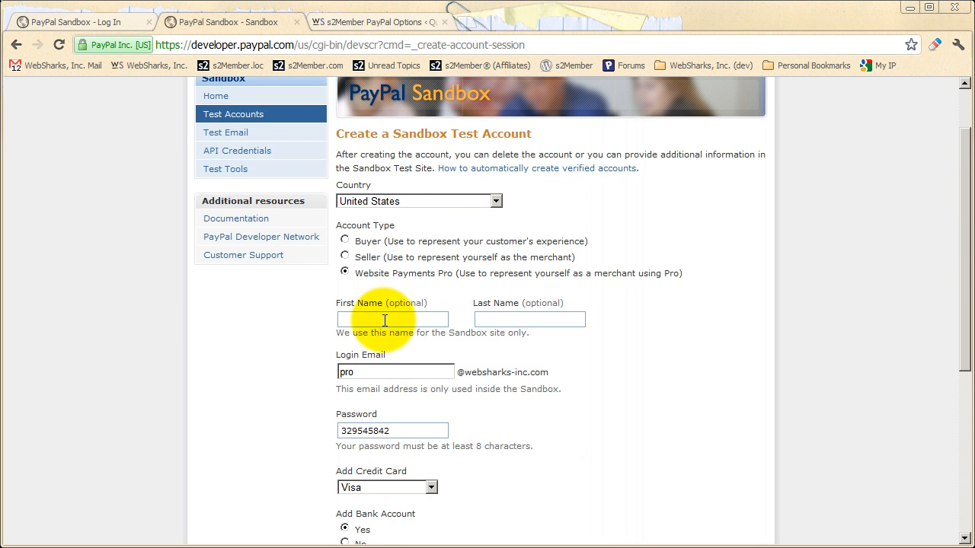
scroll(381, 322, "up", 1)
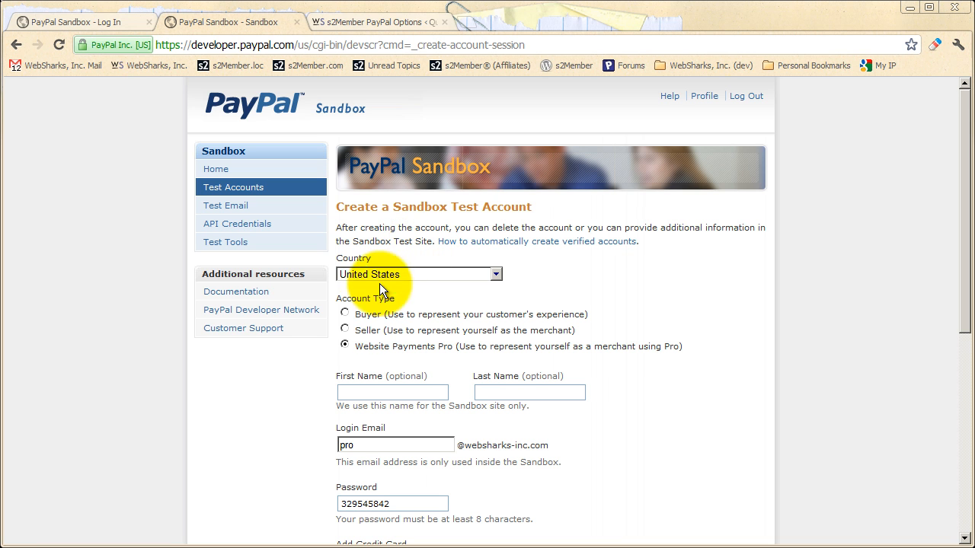
left_click(346, 312)
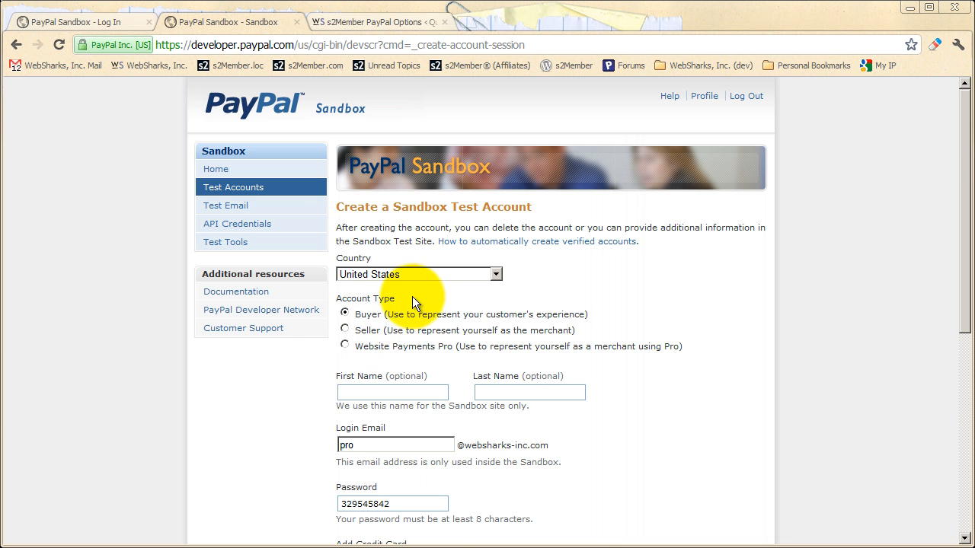
scroll(405, 314, "down", 1)
scroll(406, 314, "down", 2)
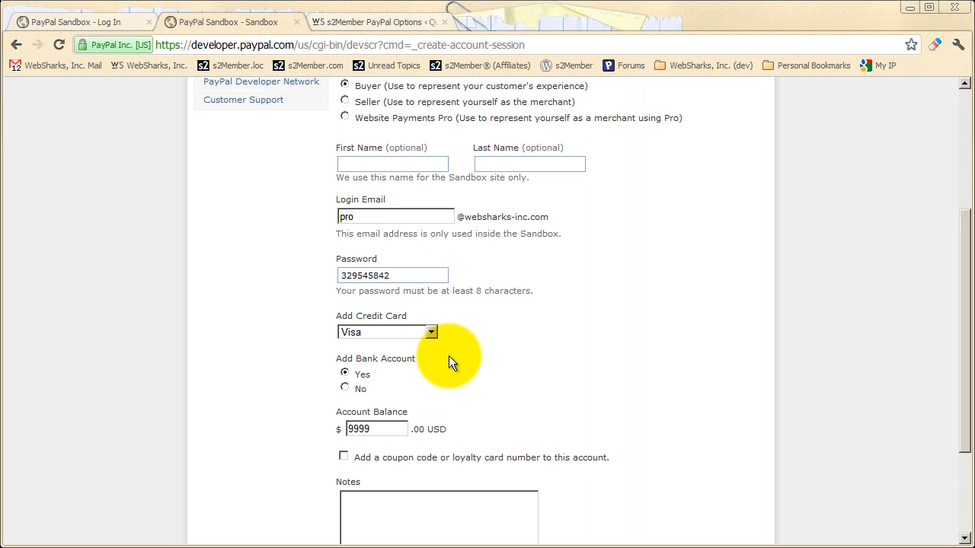
scroll(448, 355, "up", 3)
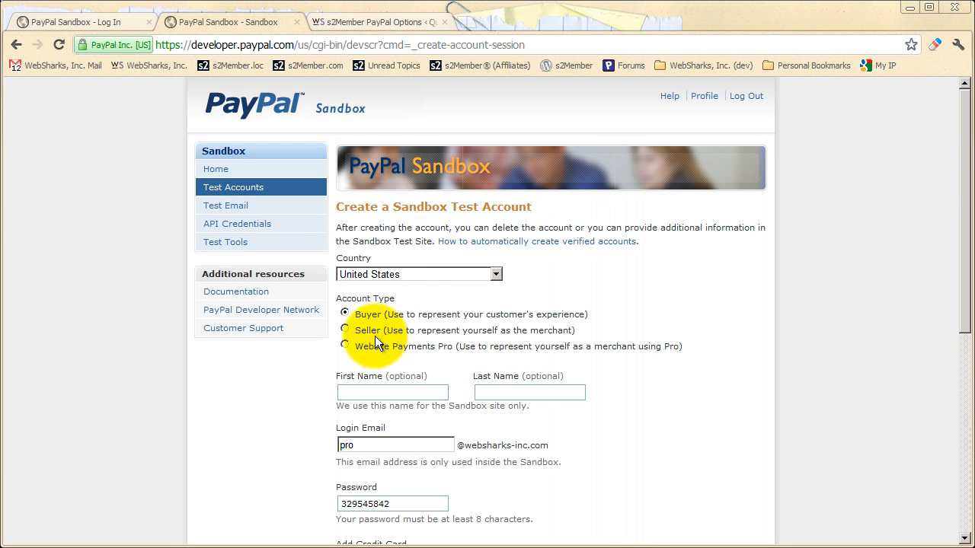
Step: Leave the creation form for the existing test accounts list and compare the personal and business entries, with the Pro account selected
left_click(238, 193)
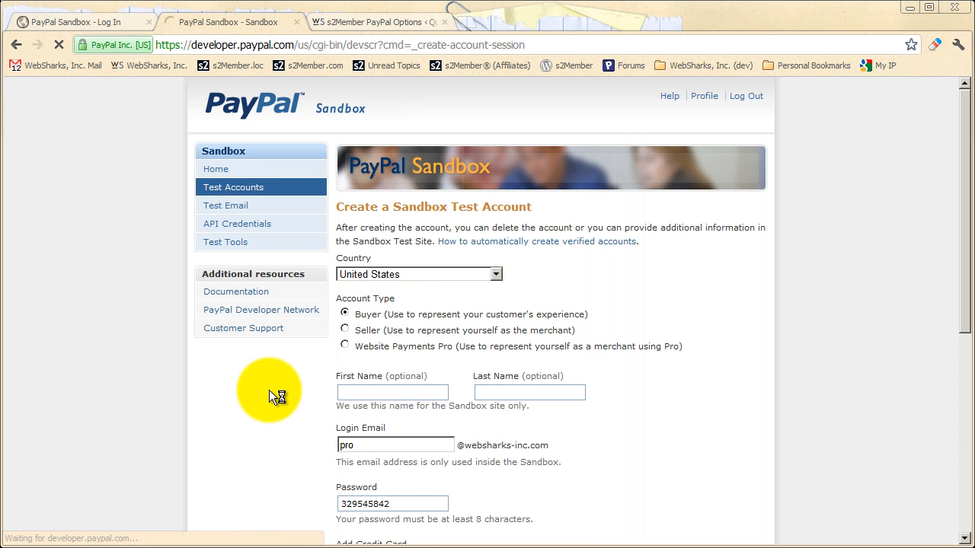
scroll(300, 381, "down", 3)
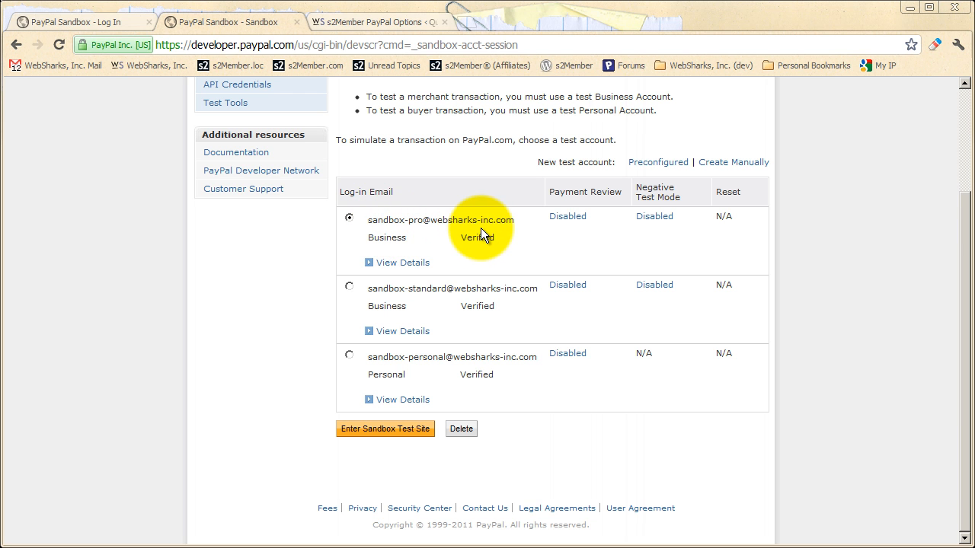
left_click(349, 355)
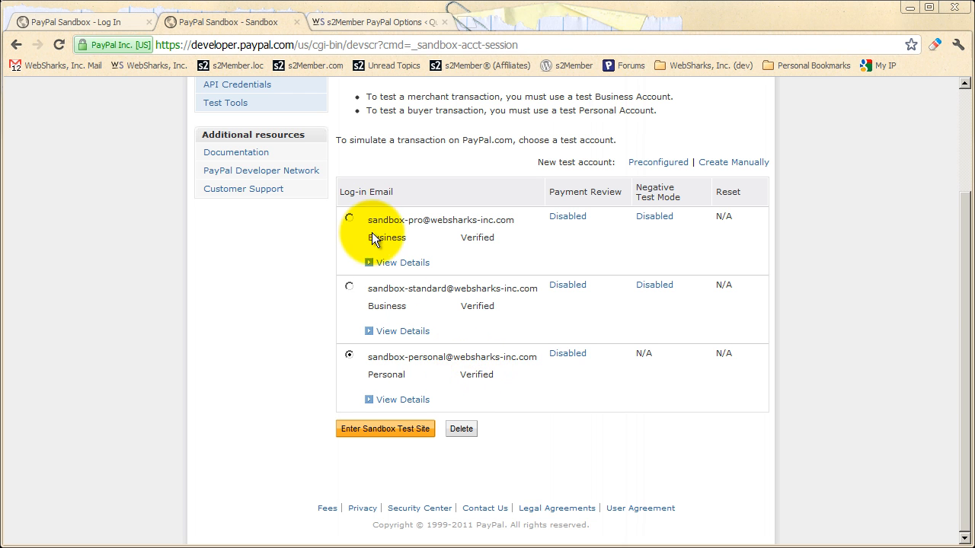
left_click(349, 219)
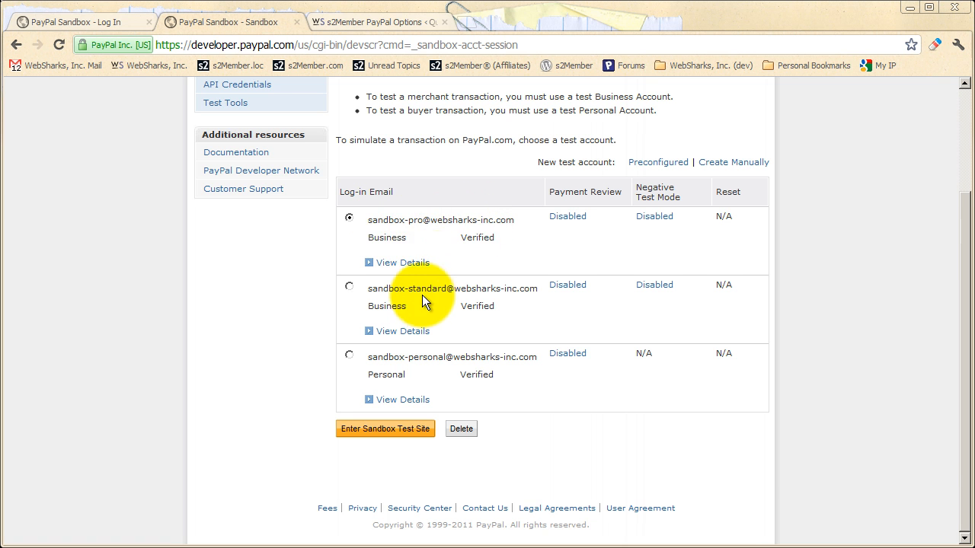
scroll(422, 297, "up", 1)
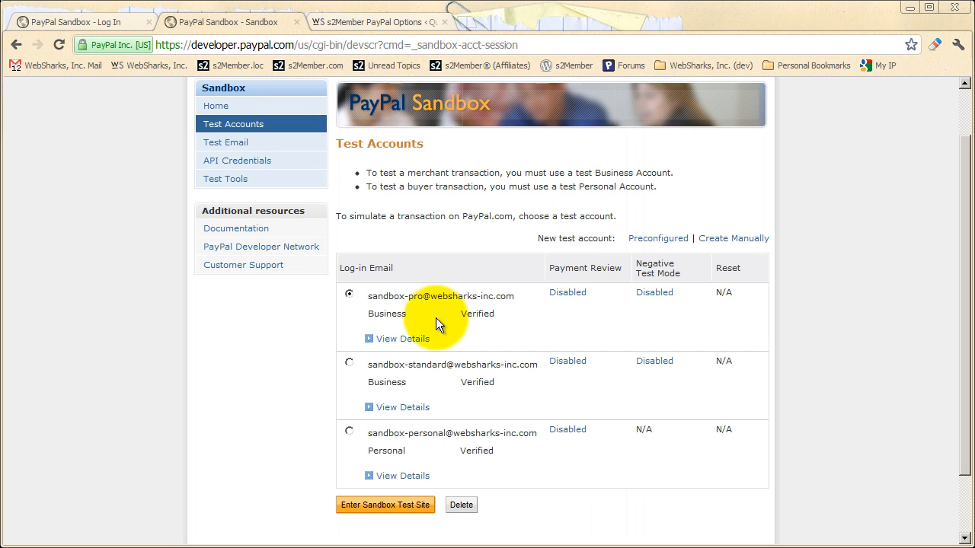
scroll(436, 318, "up", 1)
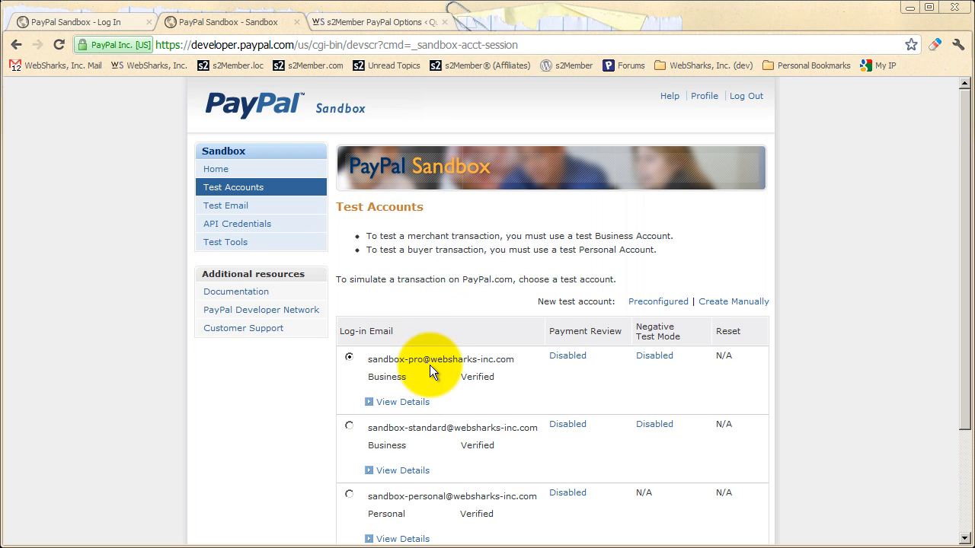
Step: View the sandbox API credentials, and switch to the s2Member PayPal Options to set Developer/Sandbox Testing to Yes
left_click(255, 227)
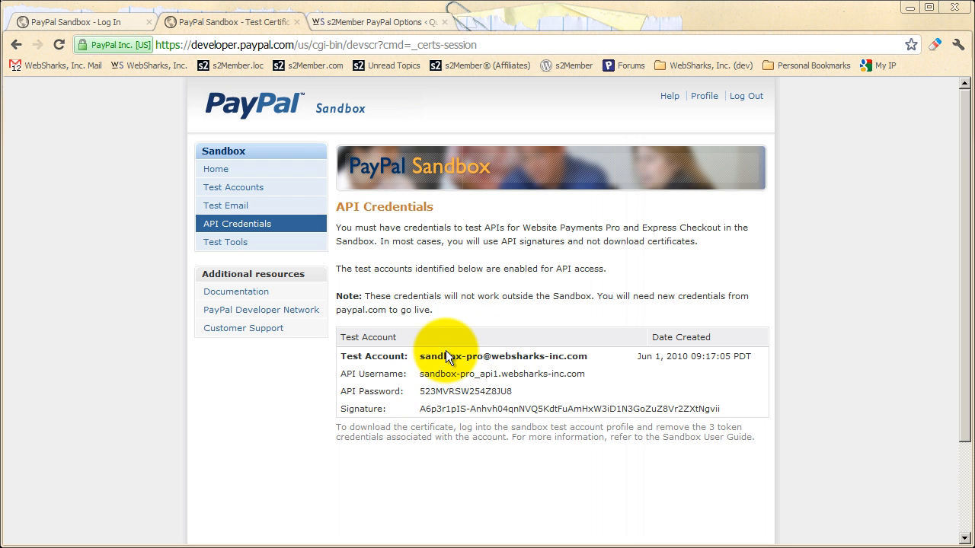
left_click(344, 24)
scroll(297, 230, "down", 3)
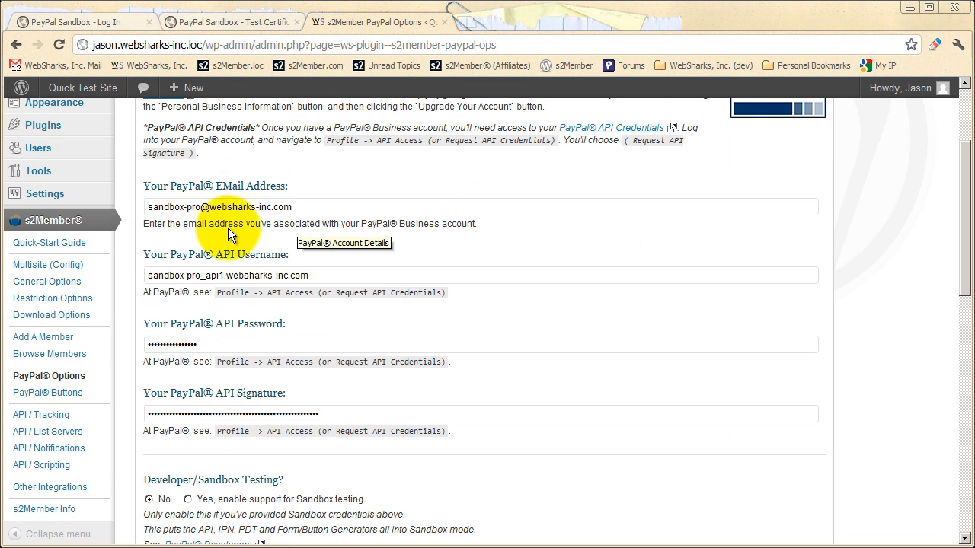
scroll(223, 344, "down", 1)
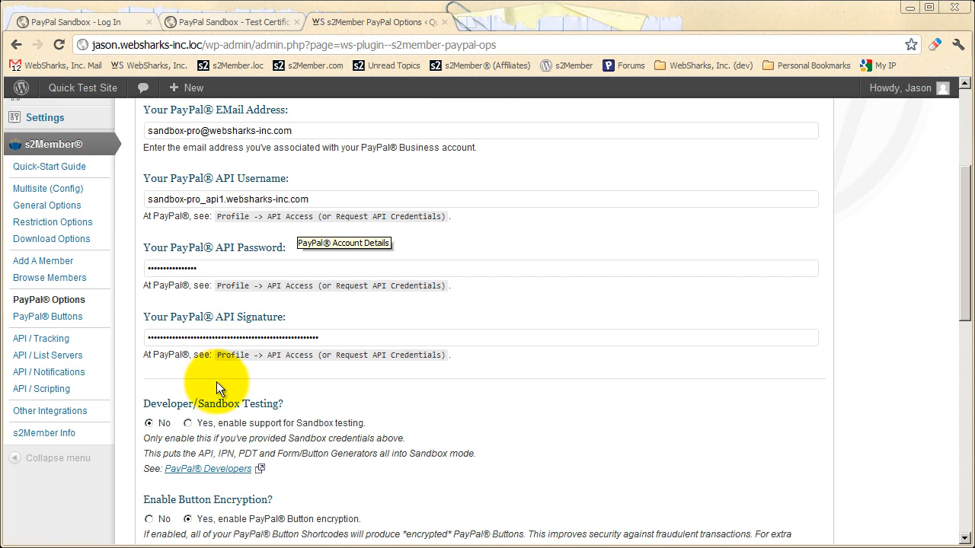
left_click(204, 423)
scroll(278, 379, "up", 1)
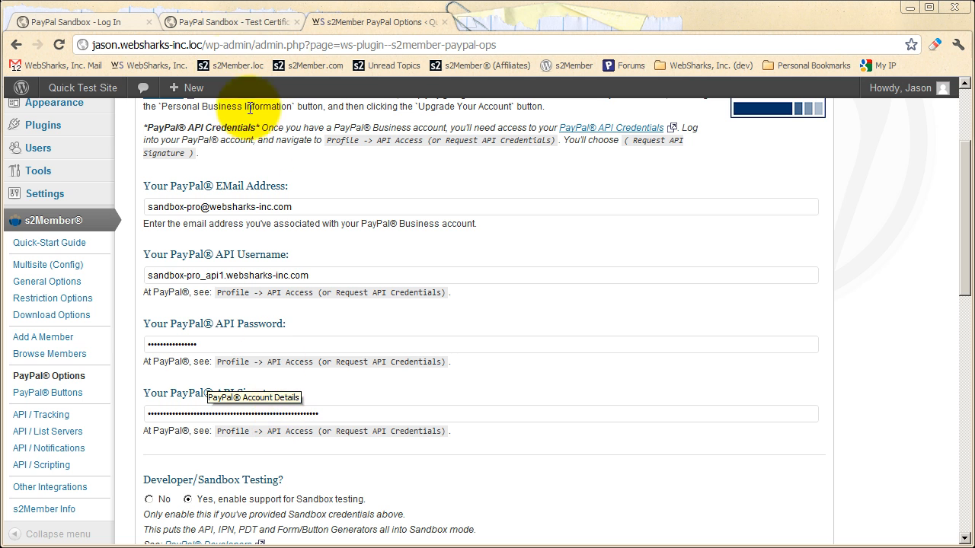
Step: Check the sandbox API credentials and the test accounts list on the PayPal Sandbox site, and return to the s2Member PayPal Options
left_click(230, 24)
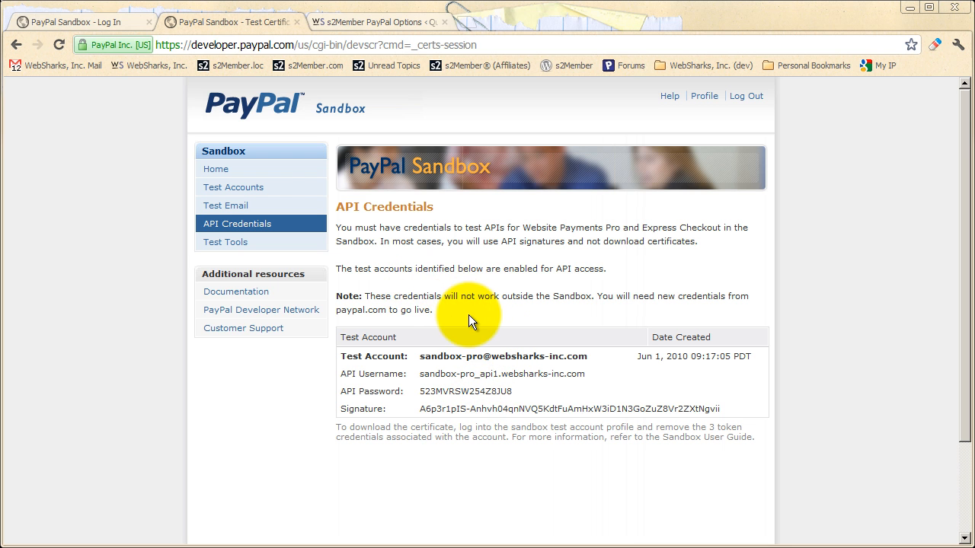
left_click(242, 192)
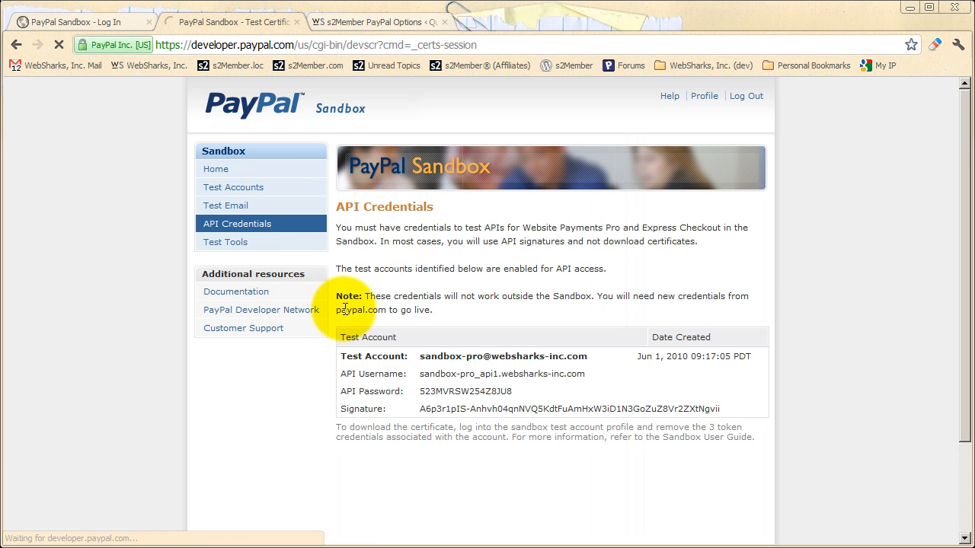
scroll(335, 308, "down", 3)
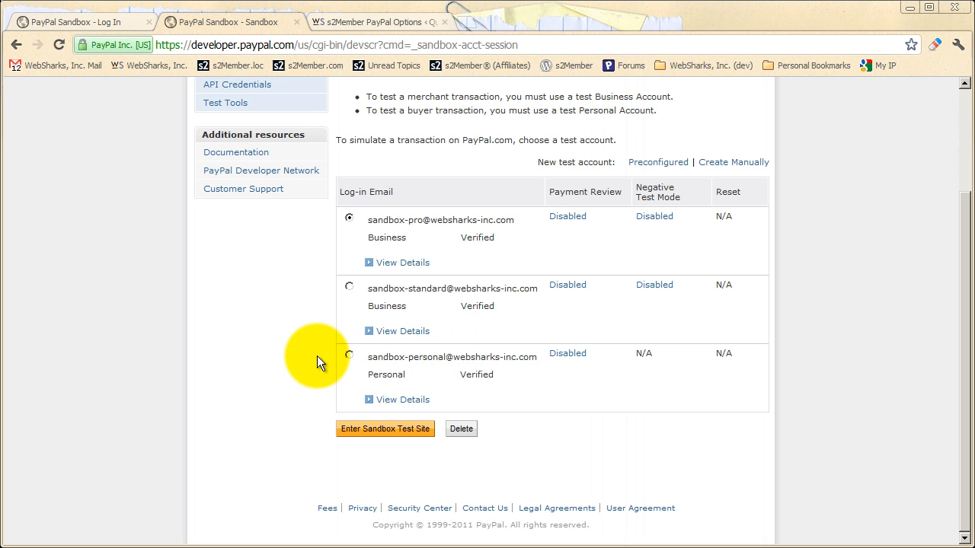
scroll(313, 359, "up", 1)
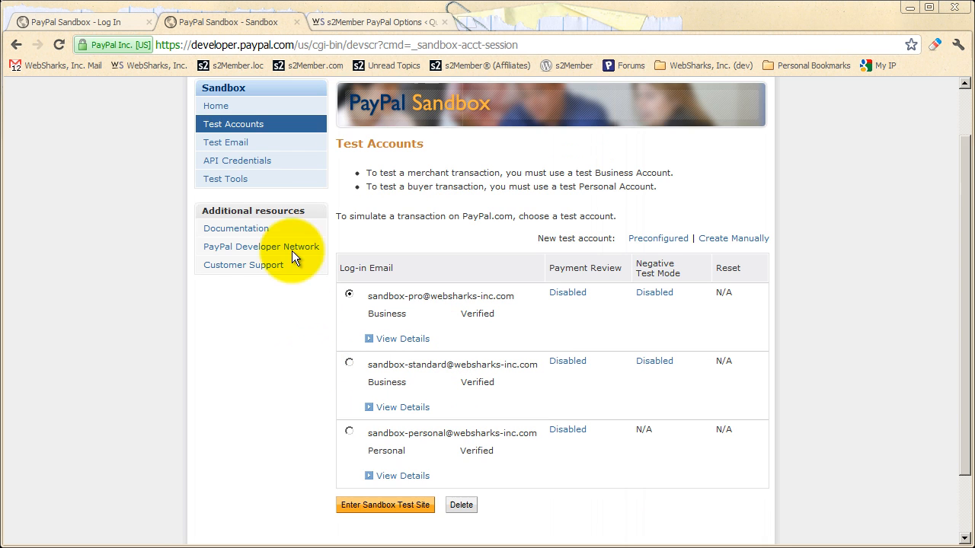
left_click(346, 21)
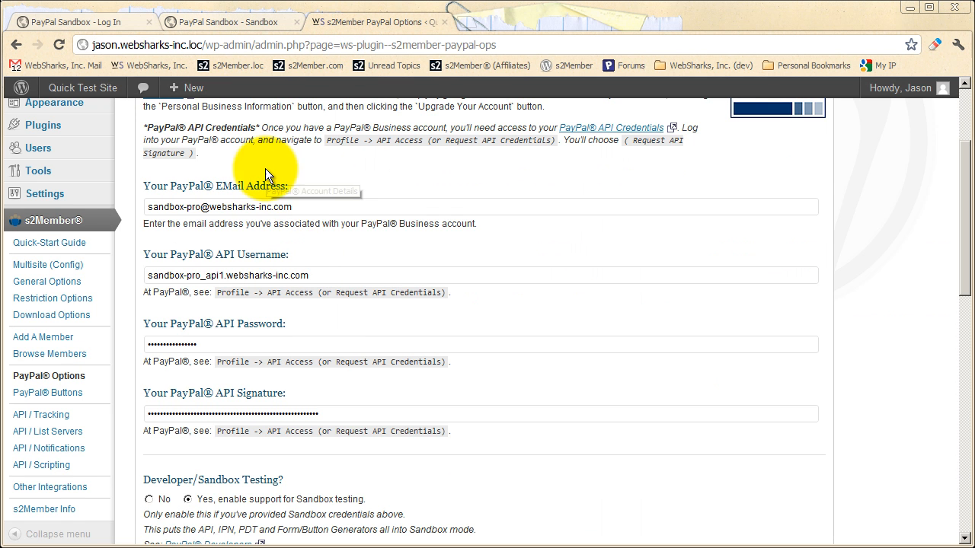
Step: Review the sandbox testing, button encryption and logging settings in the s2Member PayPal Options, and expand the PayPal PDT/Auto-Return Integration section
scroll(357, 406, "down", 2)
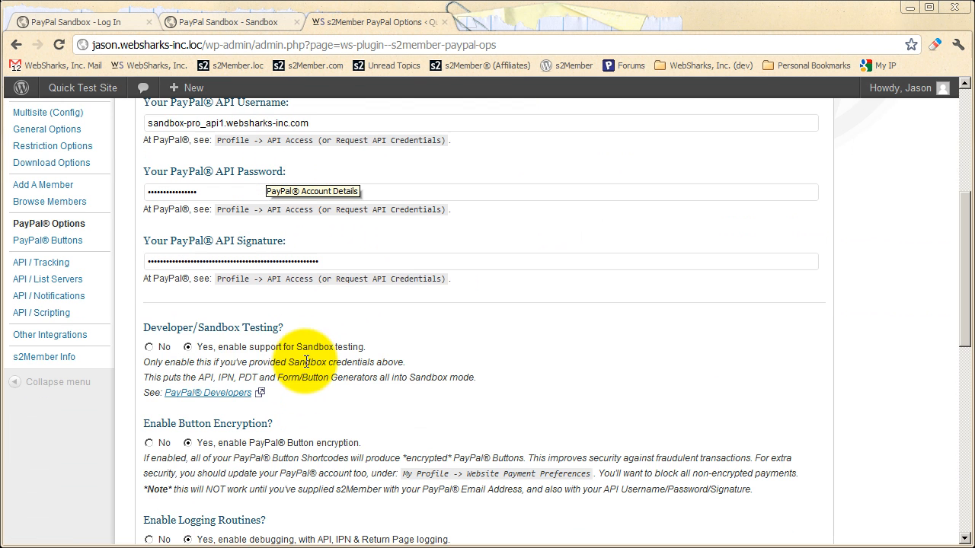
scroll(239, 356, "down", 7)
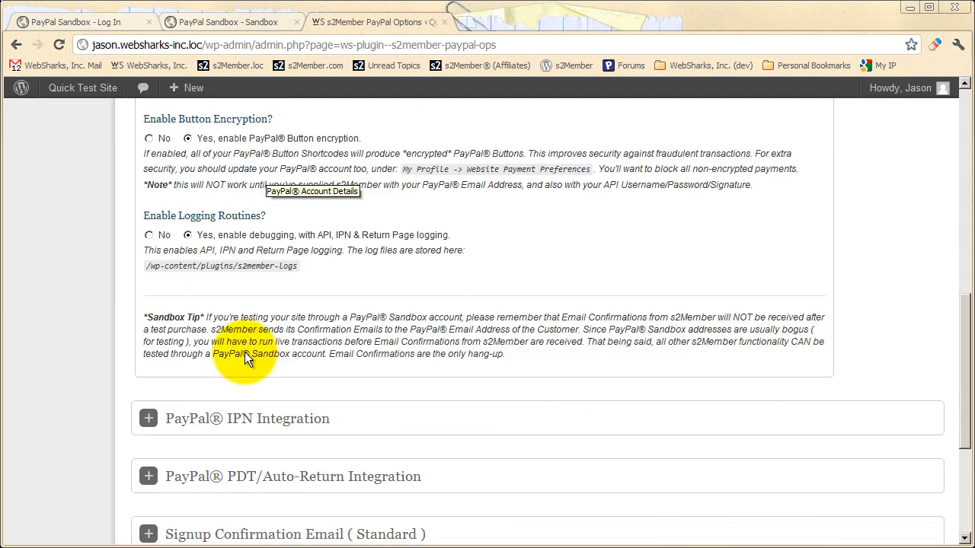
left_click(301, 249)
scroll(261, 292, "down", 1)
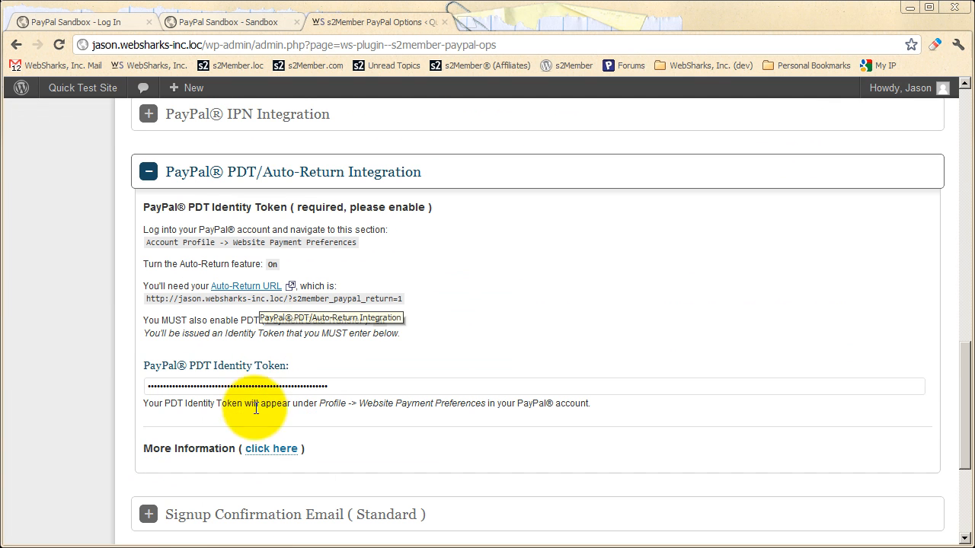
Step: Switch to the PayPal Sandbox test accounts list, look over its entries and select the personal test account
left_click(241, 19)
scroll(358, 244, "down", 1)
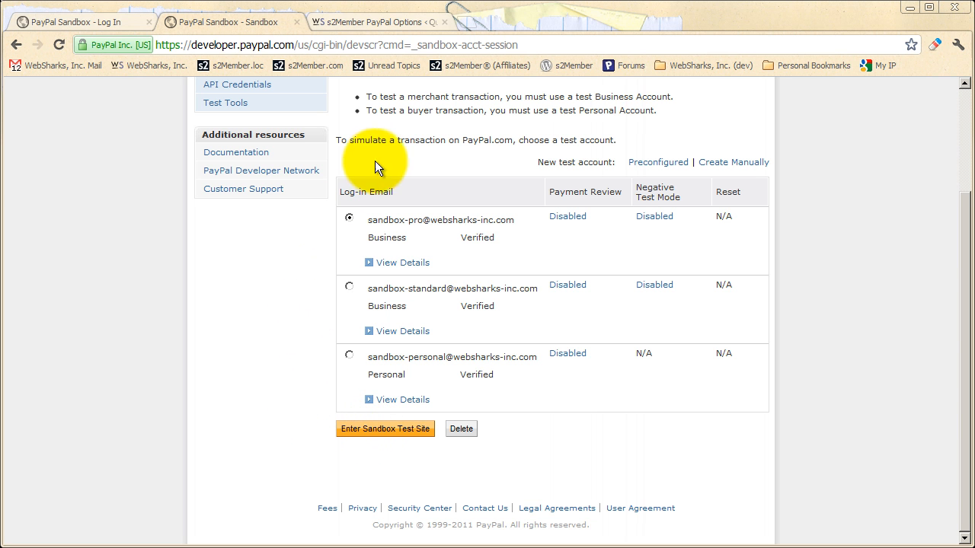
scroll(347, 170, "up", 3)
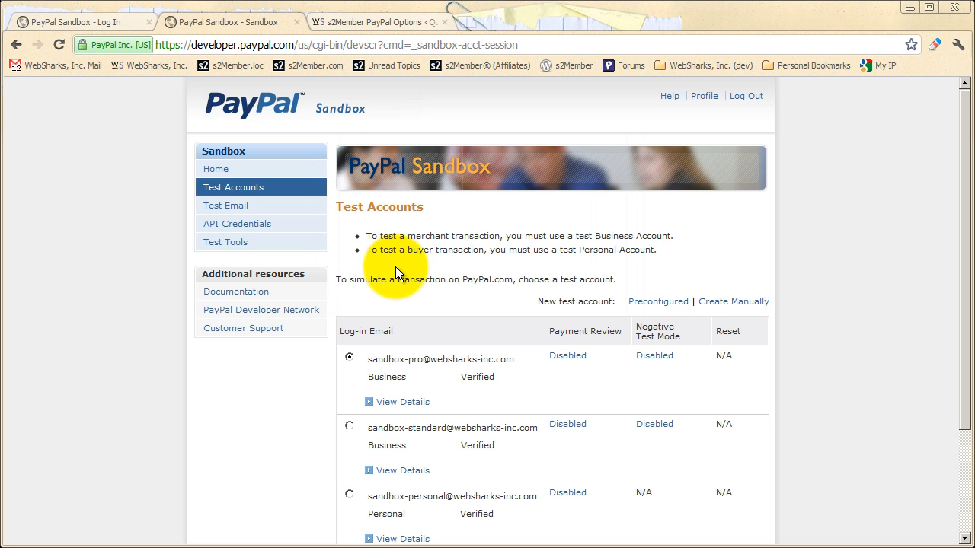
scroll(395, 267, "down", 3)
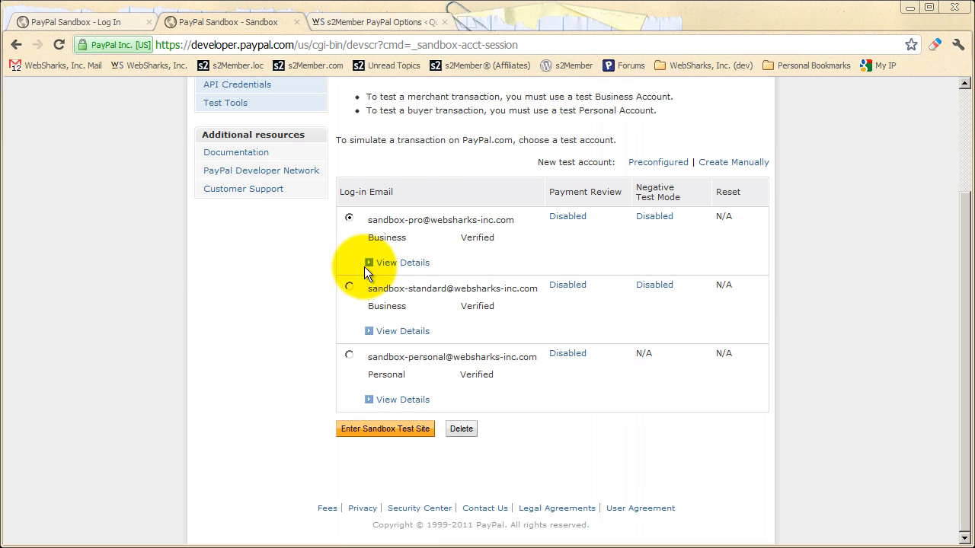
left_click(348, 357)
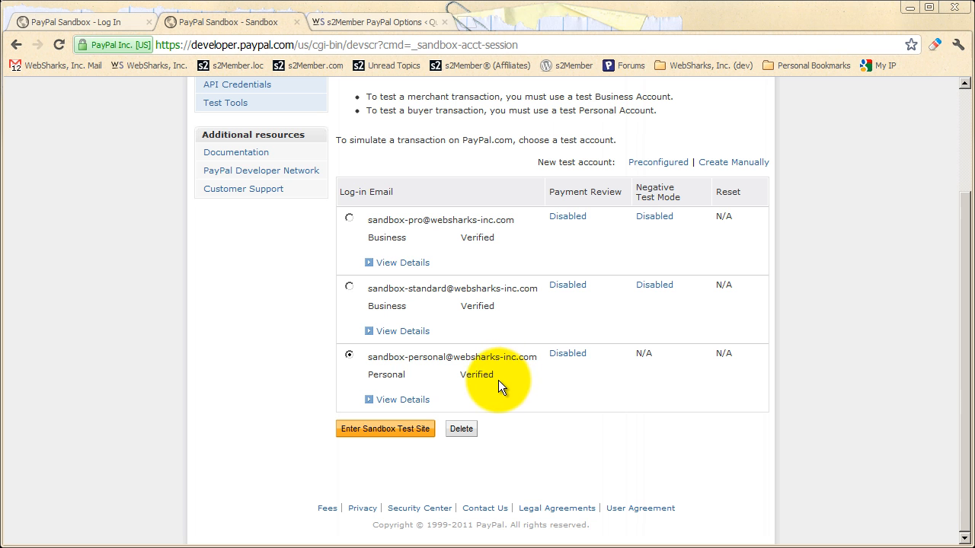
Step: Show the personal test account's details and highlight its credit card expiry date, card number and log-in email in turn
left_click(404, 401)
scroll(443, 393, "down", 2)
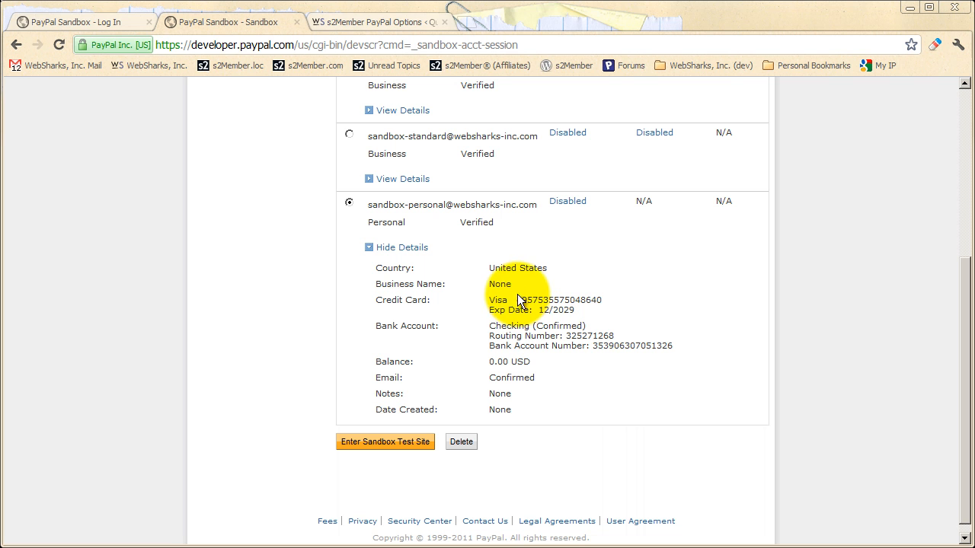
left_click_drag(517, 299, 539, 309)
left_click(575, 310)
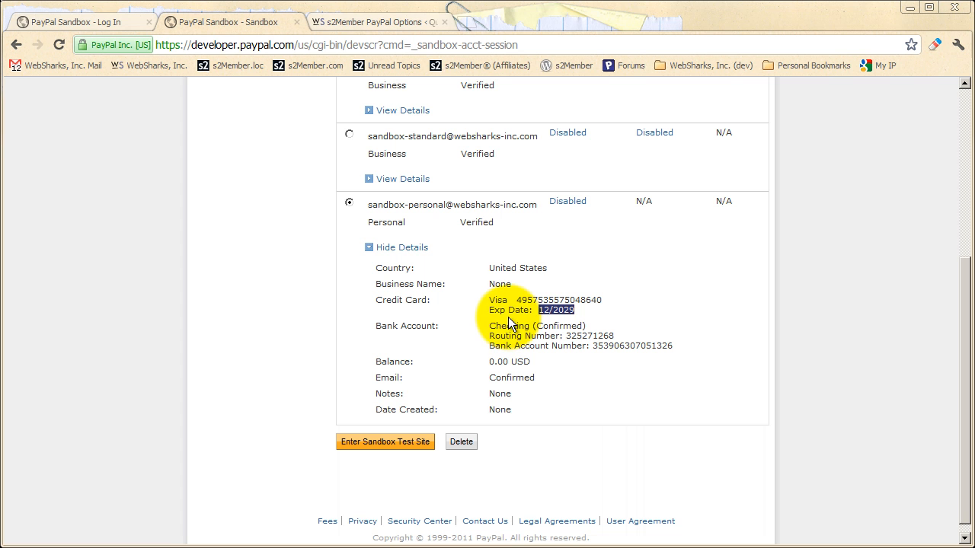
left_click_drag(516, 300, 601, 300)
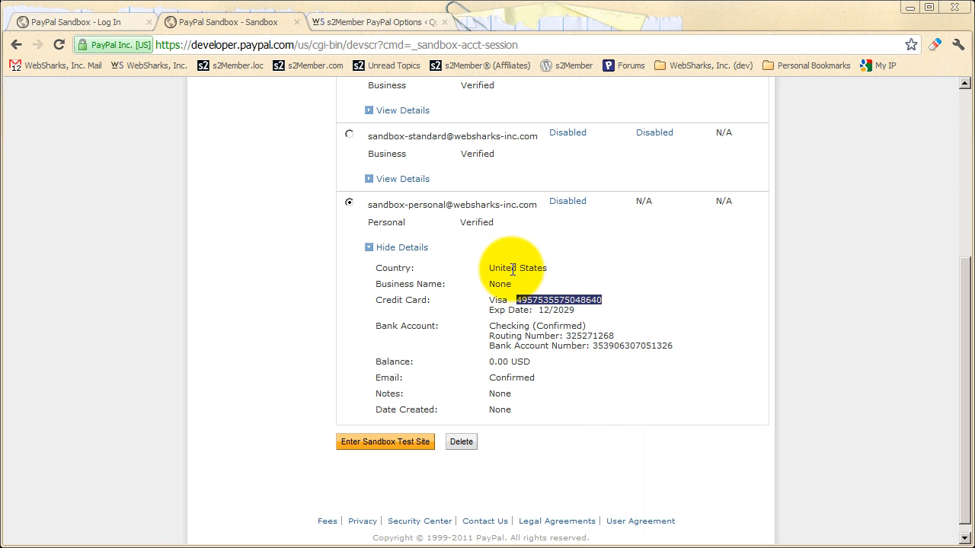
left_click(454, 272)
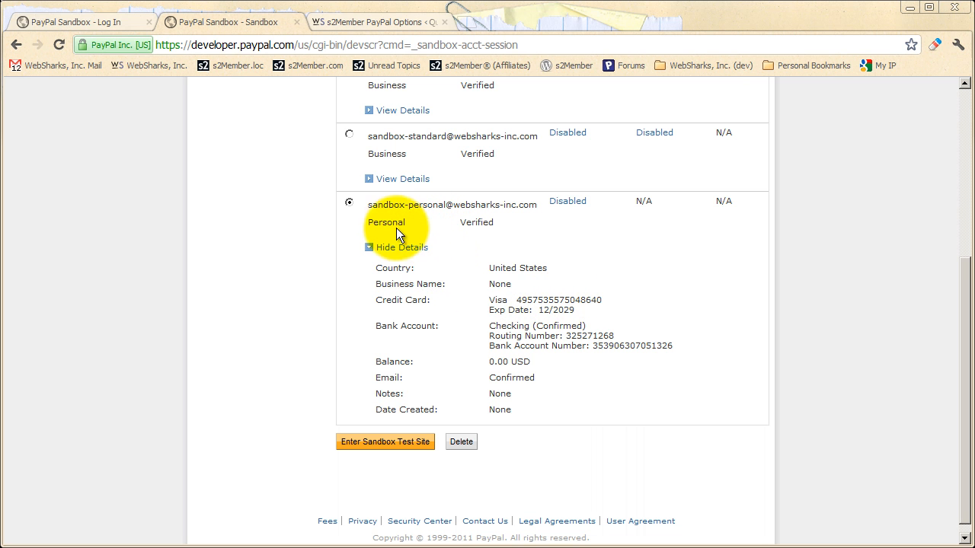
left_click_drag(364, 204, 539, 202)
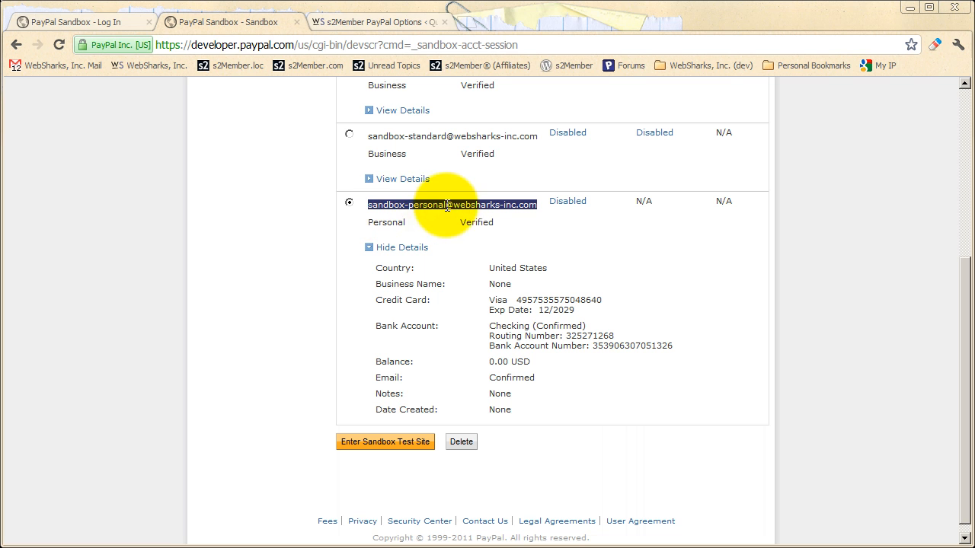
left_click(470, 244)
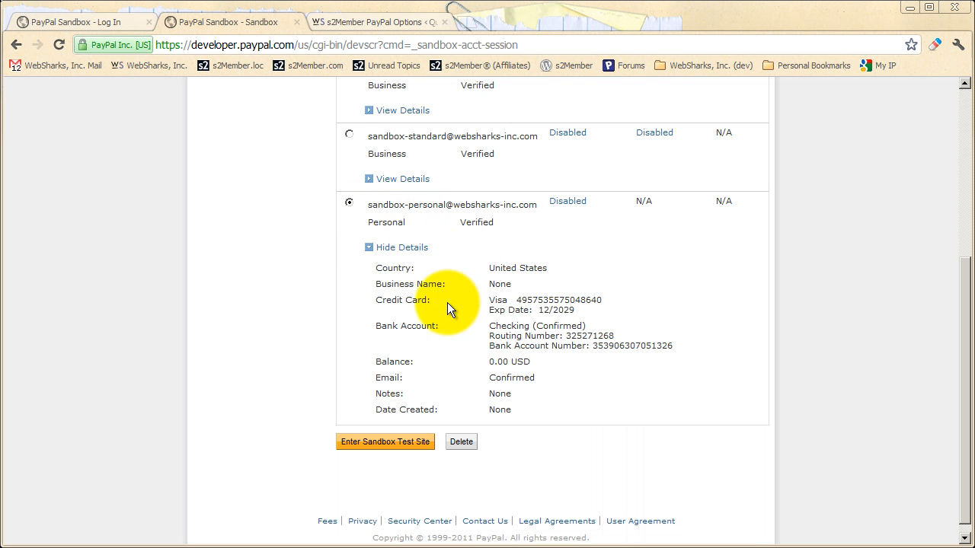
Step: Open the sandbox Test Email inbox and look through the messages sent to the test accounts
scroll(447, 302, "up", 4)
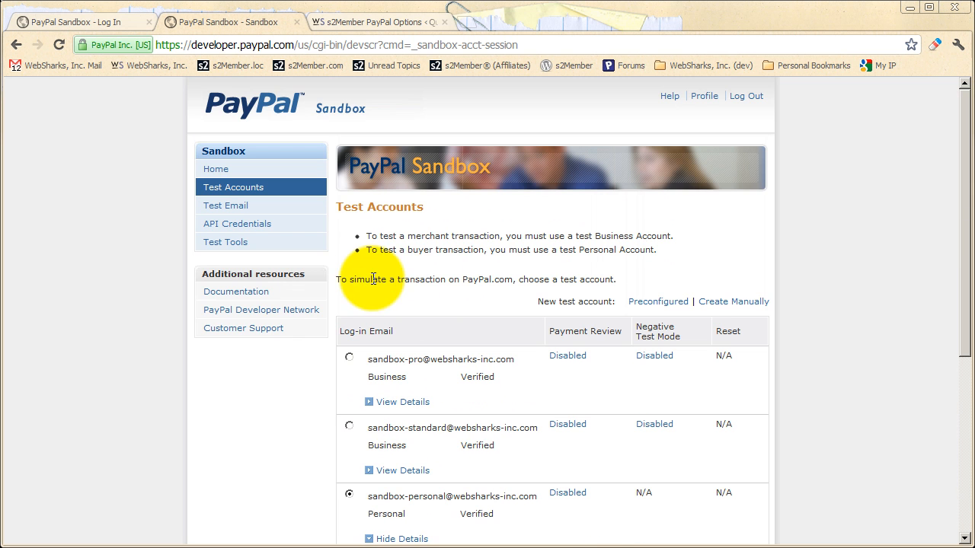
left_click(243, 212)
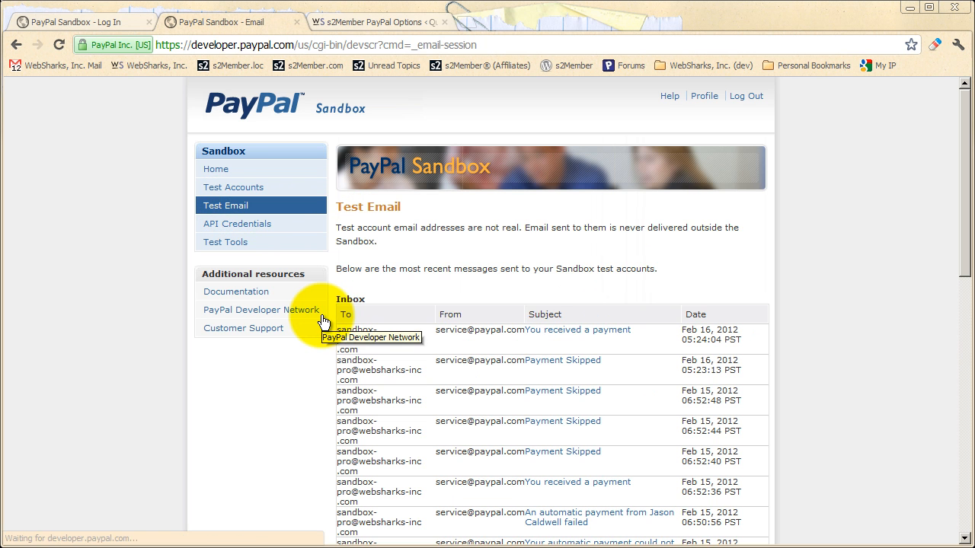
scroll(485, 205, "down", 1)
scroll(630, 372, "down", 2)
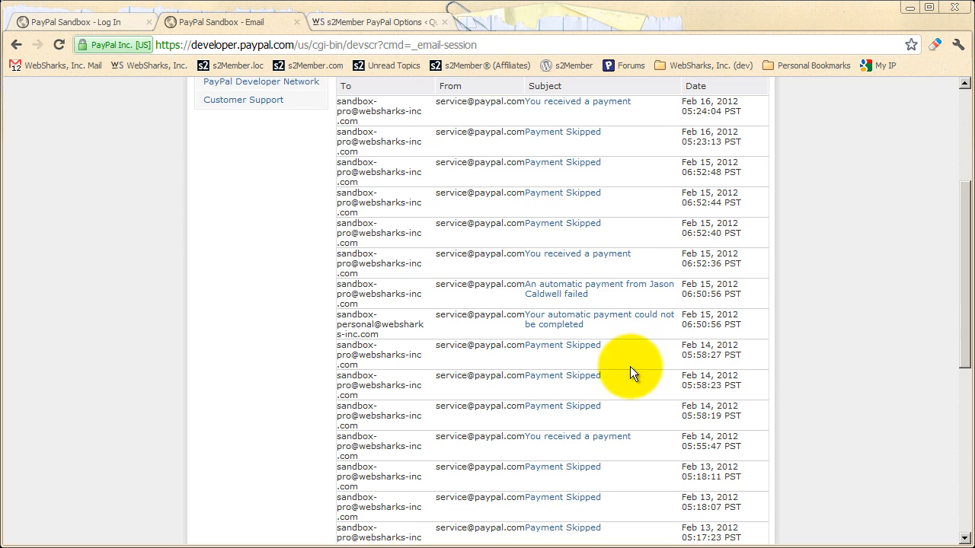
scroll(468, 304, "up", 2)
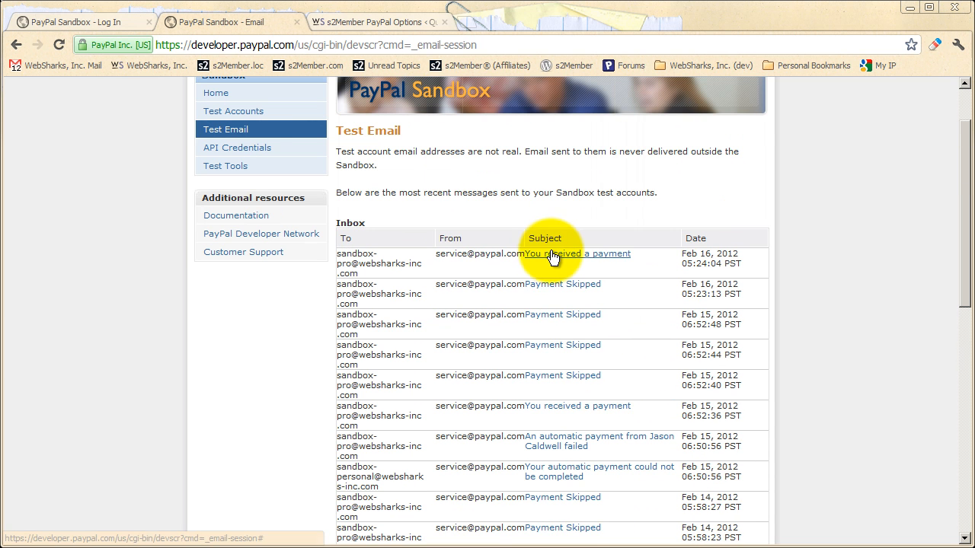
scroll(457, 290, "up", 1)
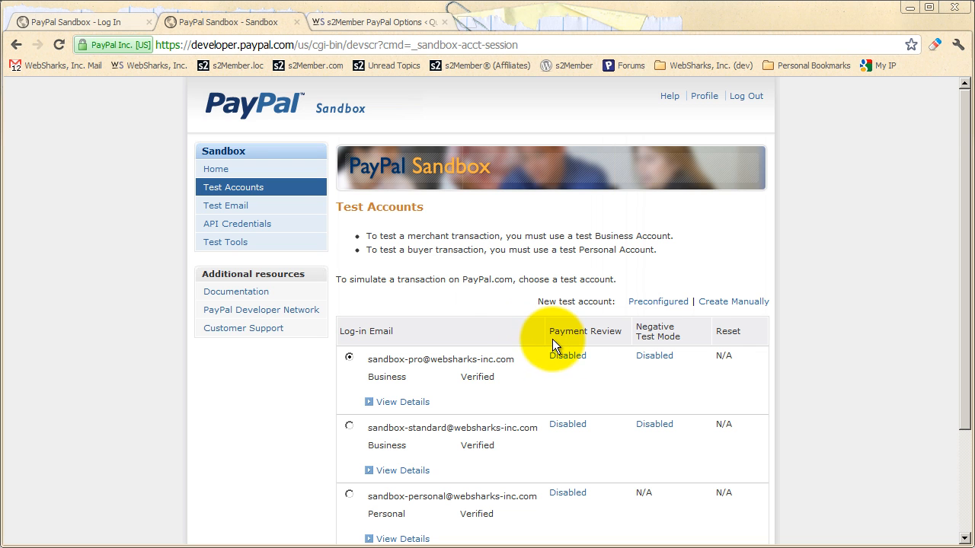
Step: Enable Payment Review for the Pro business account in the test accounts list, and disable it again
scroll(598, 319, "down", 2)
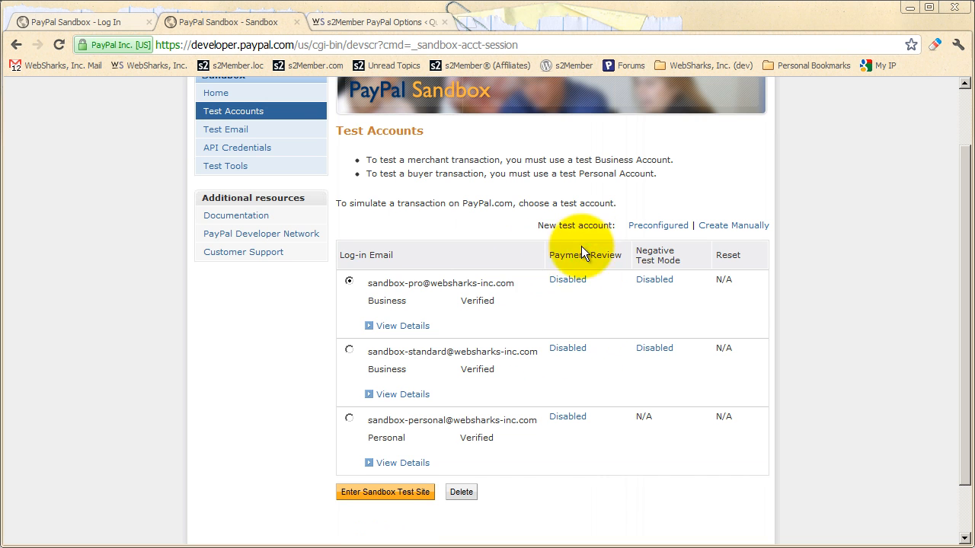
left_click(567, 282)
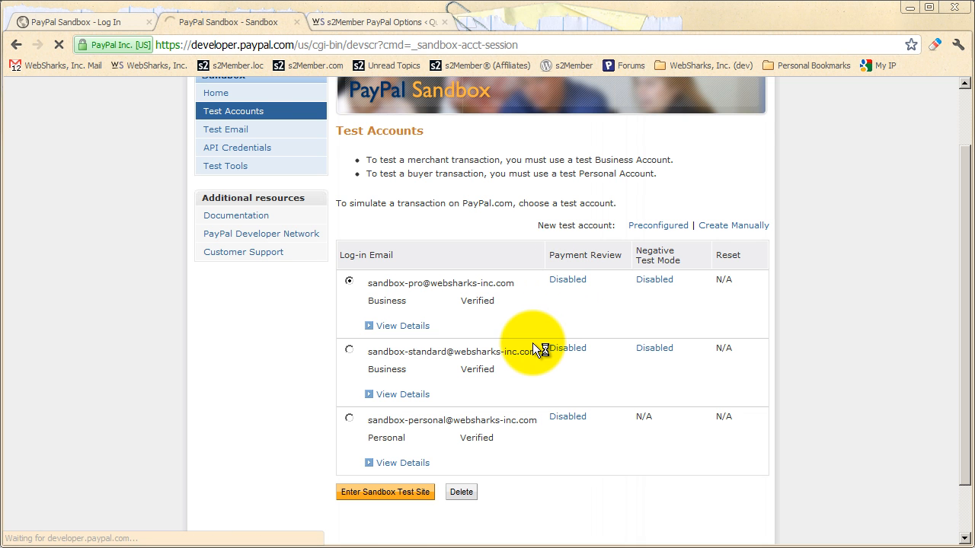
scroll(532, 339, "down", 2)
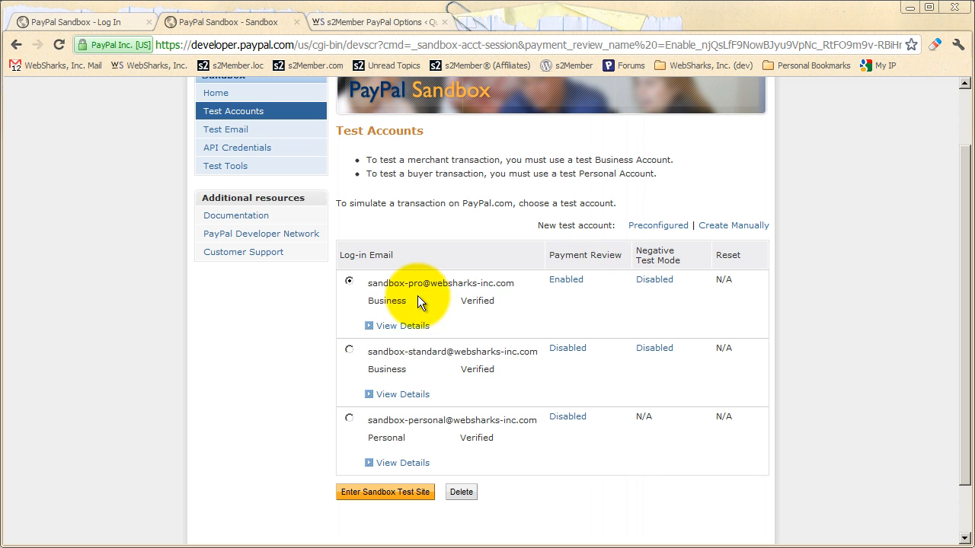
left_click(561, 288)
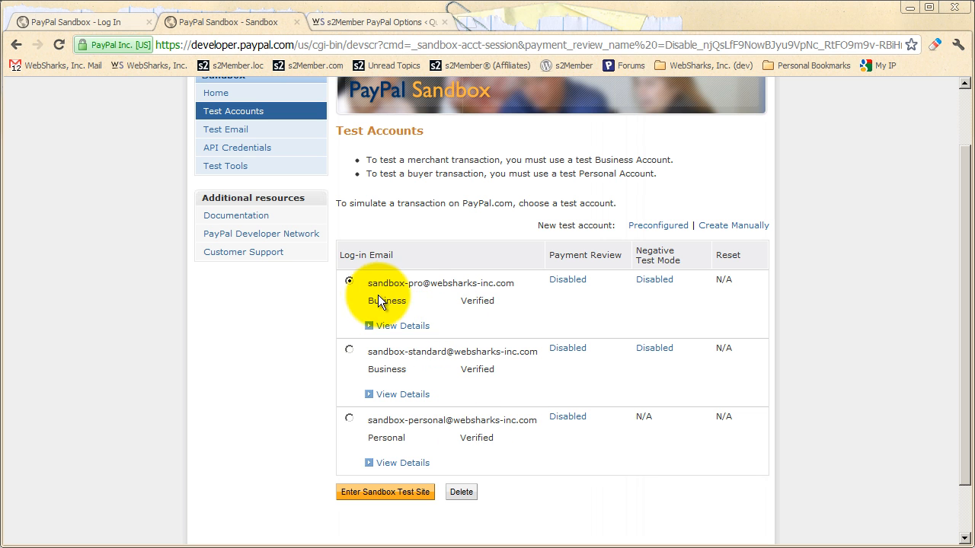
Step: Highlight the log-in emails of the Pro and Standard business test accounts in turn to compare them
left_click_drag(366, 283, 514, 285)
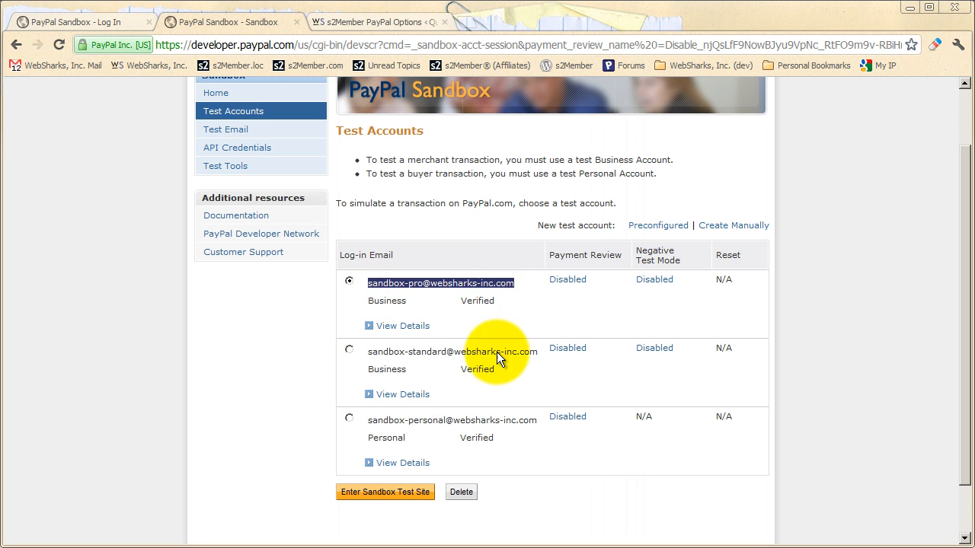
left_click(447, 360)
left_click_drag(369, 352, 537, 352)
left_click(421, 364)
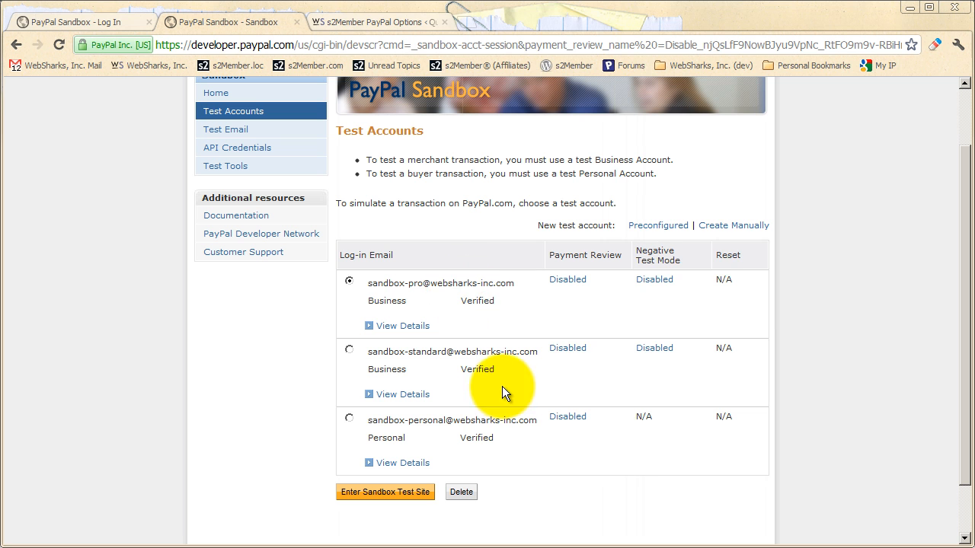
Step: Open the manual test account creation form, look over the Personal, Premier and Business account types, and close it
left_click(729, 228)
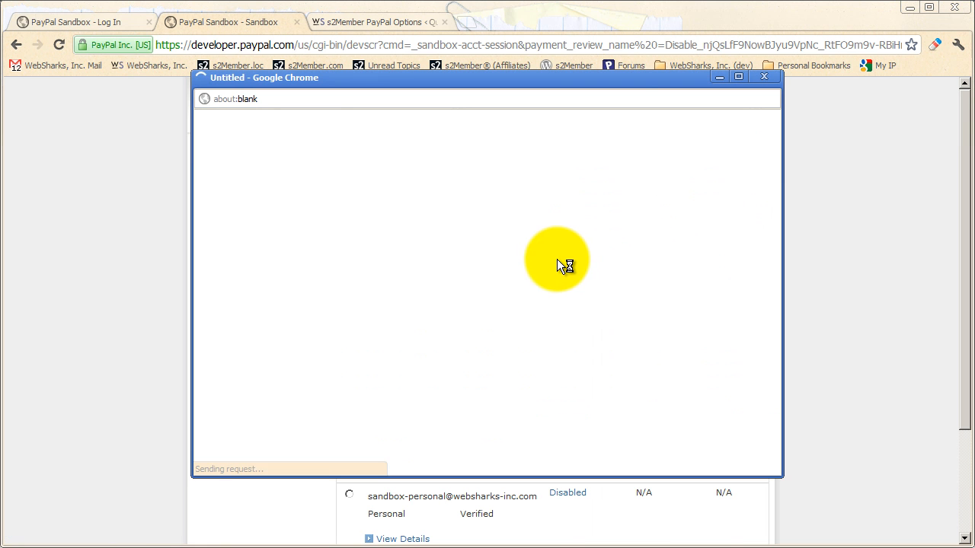
scroll(537, 301, "down", 1)
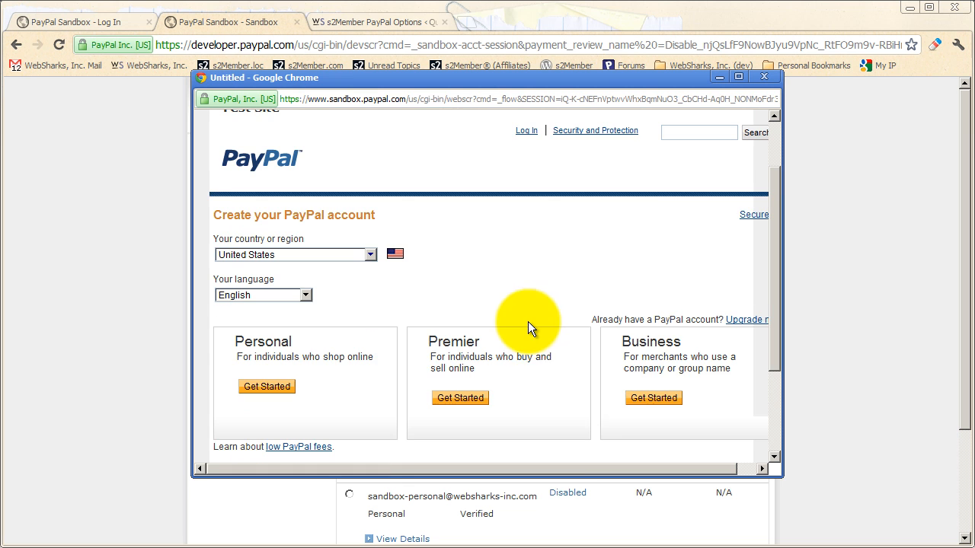
left_click_drag(549, 471, 592, 468)
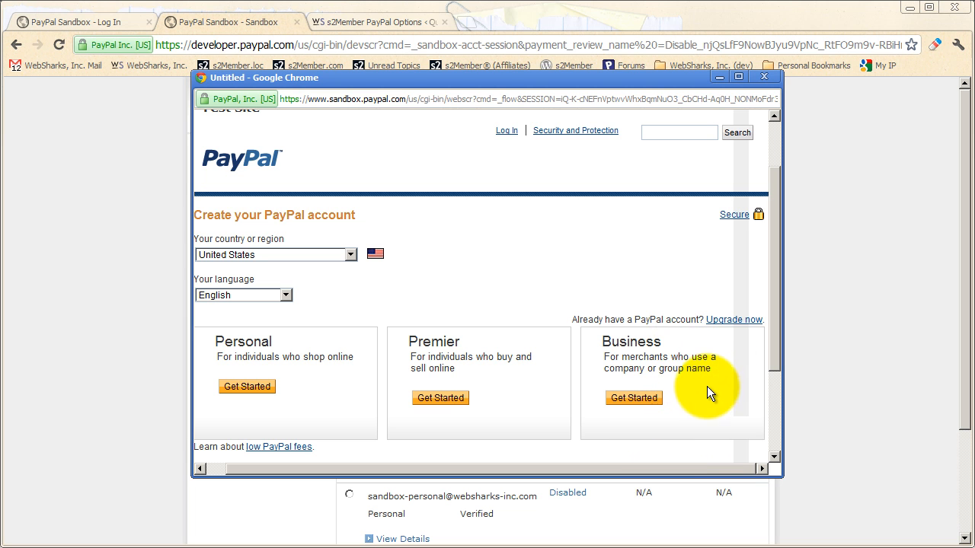
left_click(763, 78)
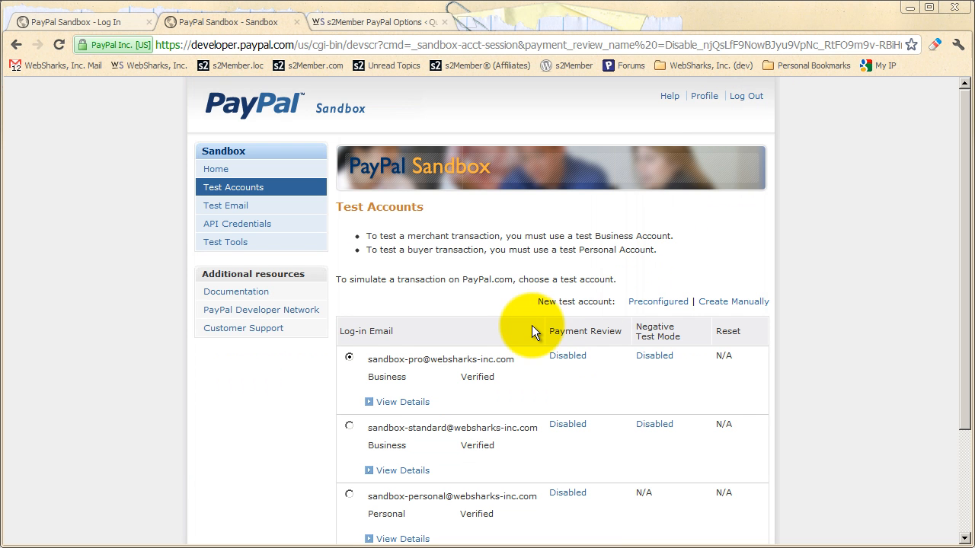
Step: Open the Instant Payment Notification (IPN) Simulator from the sandbox Test Tools
scroll(522, 317, "down", 1)
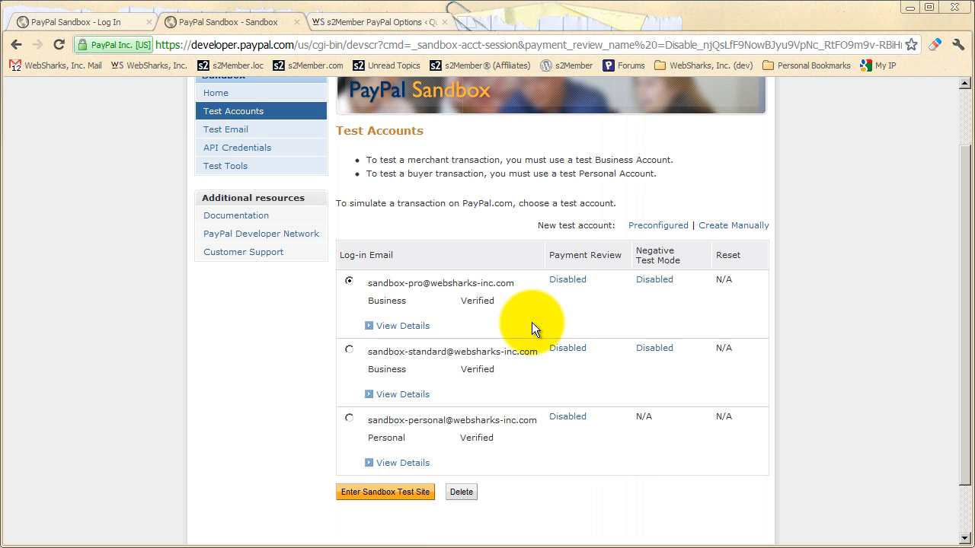
scroll(515, 336, "up", 1)
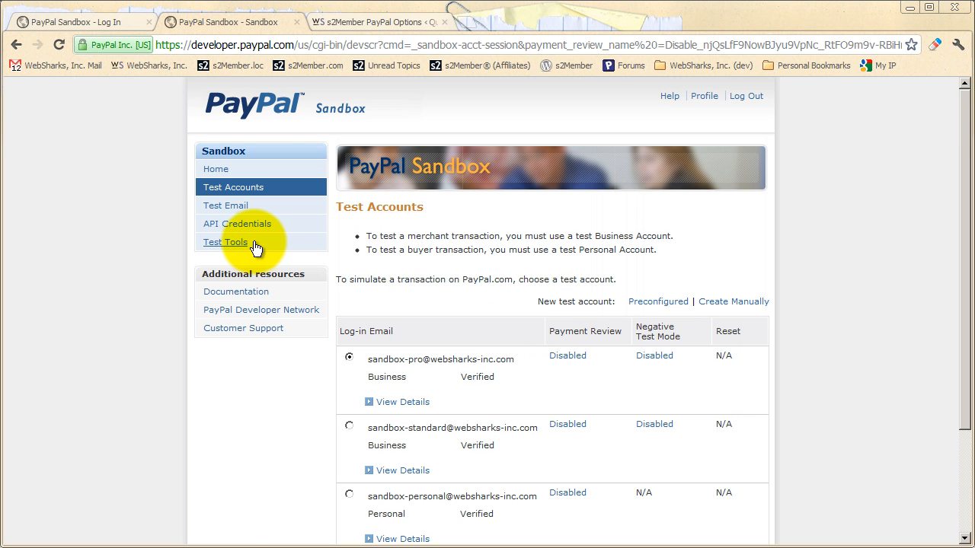
left_click(227, 244)
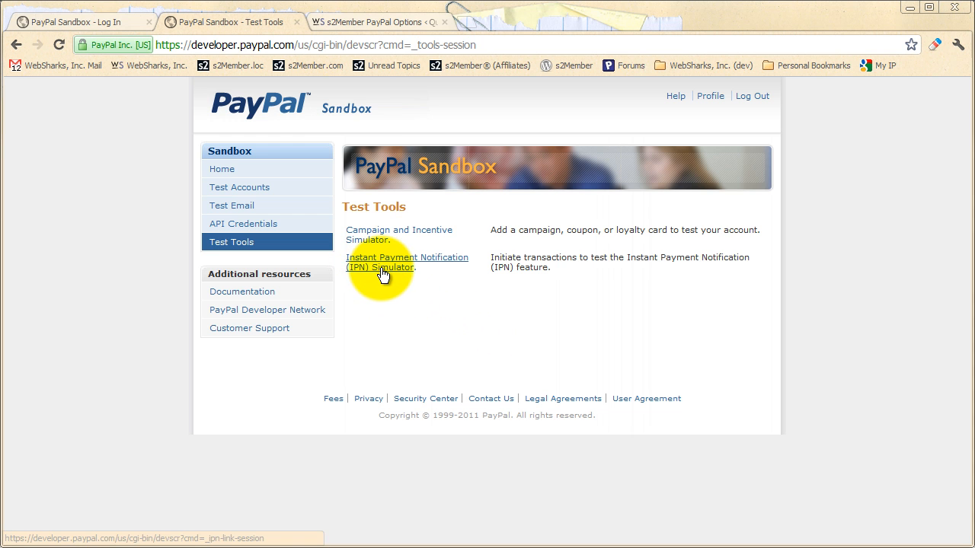
left_click(382, 272)
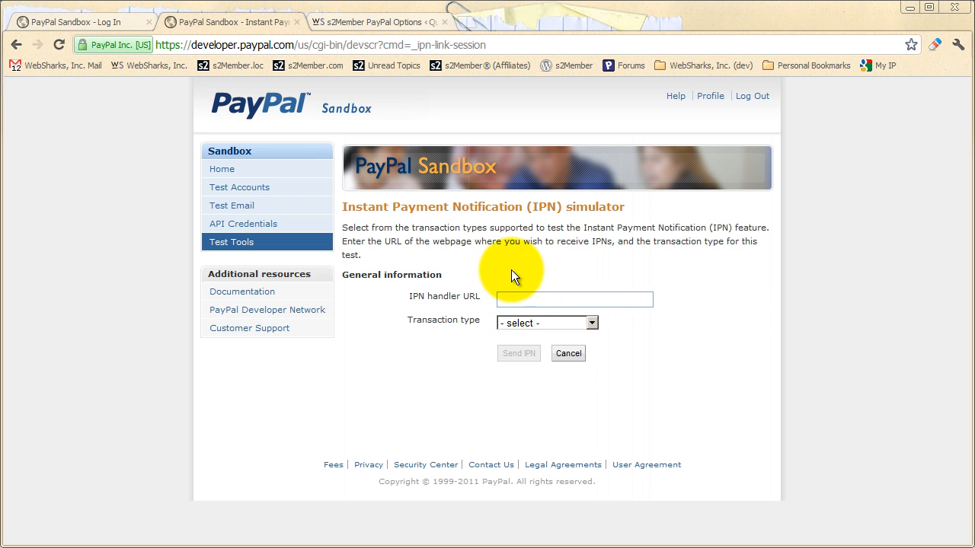
Step: Switch to the s2Member PayPal Options and copy the IPN URL from the PayPal IPN Integration section
left_click(348, 21)
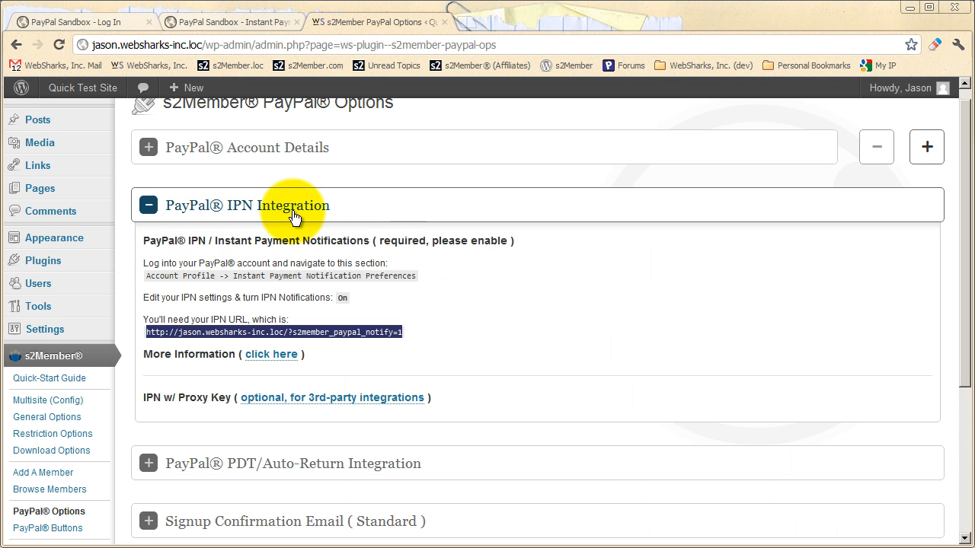
scroll(191, 271, "up", 1)
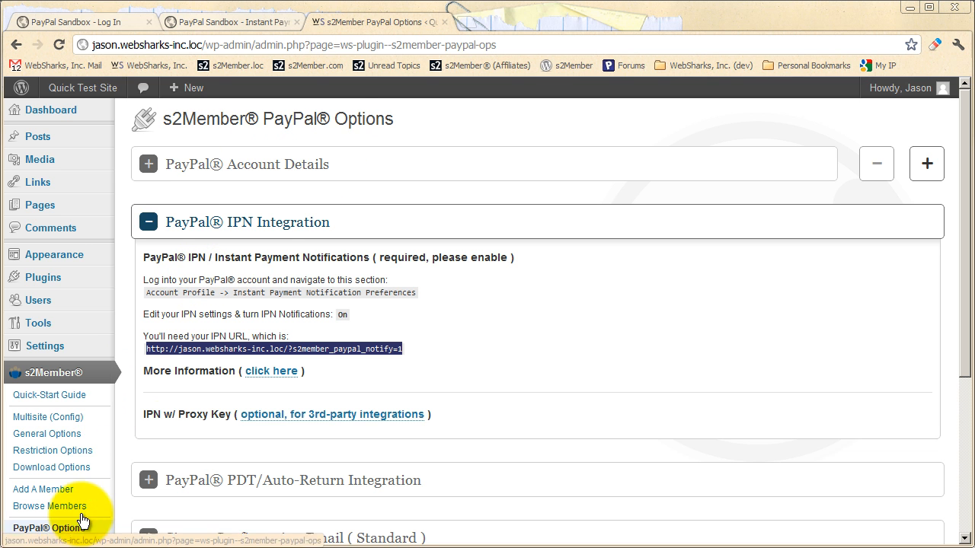
right_click(325, 348)
left_click(335, 355)
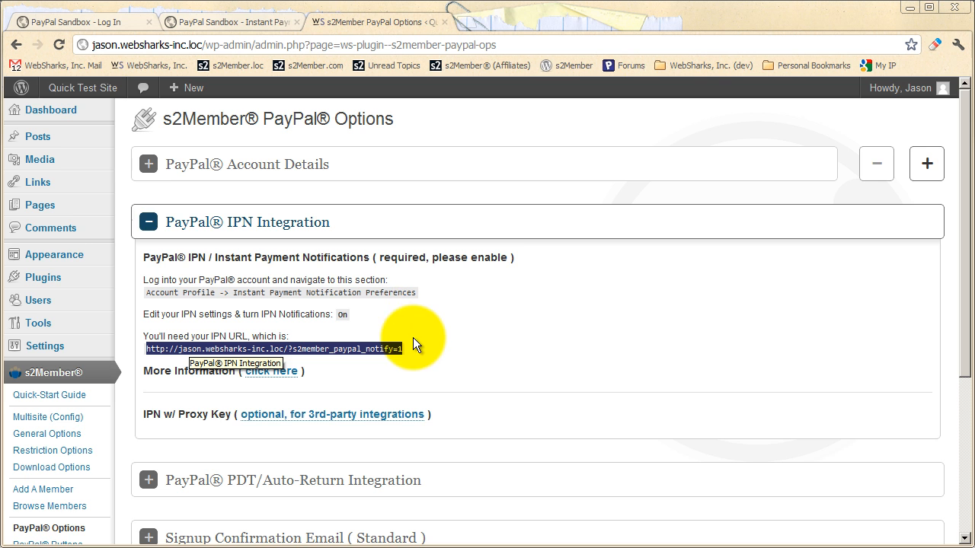
Step: Return to the PayPal IPN simulator, paste the copied IPN URL as the handler URL and choose the Web Accept transaction type
left_click(256, 19)
left_click(525, 301)
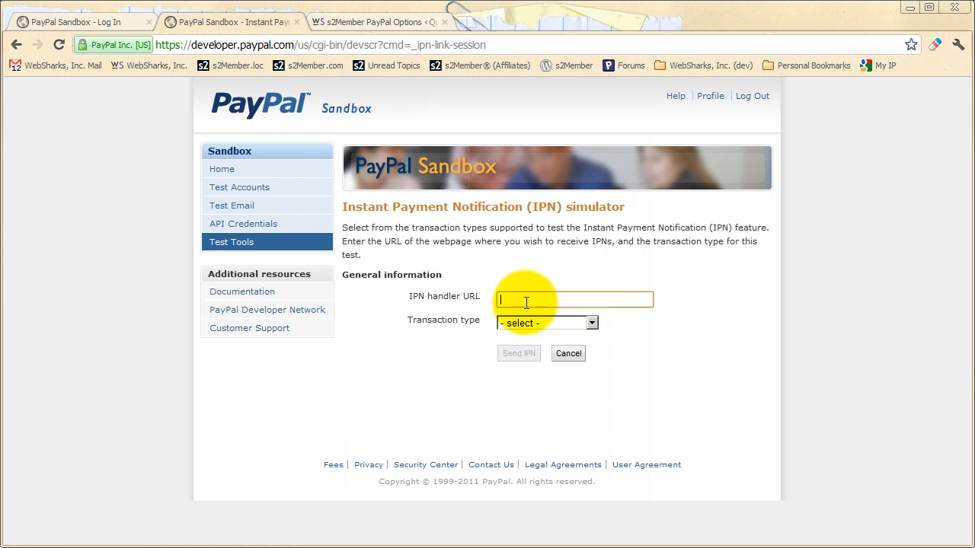
right_click(554, 302)
left_click(554, 373)
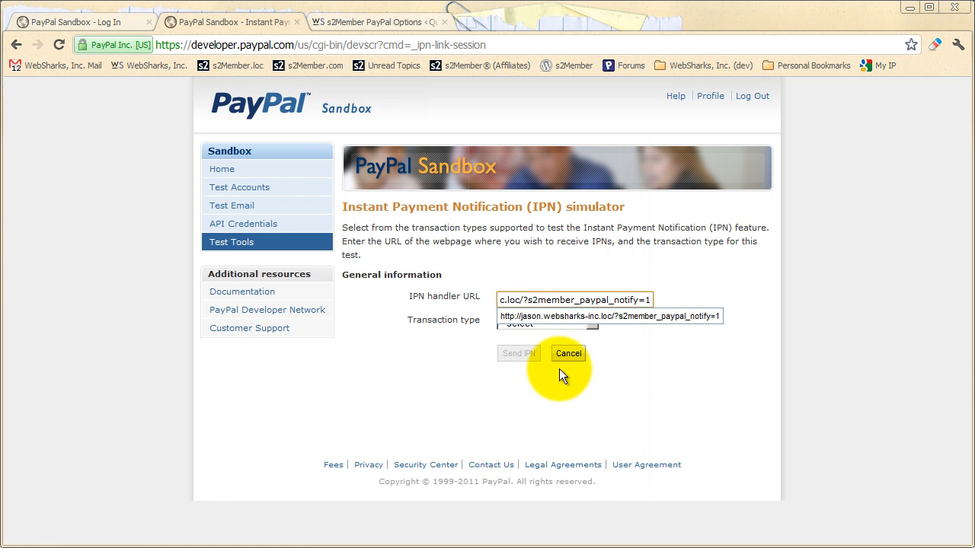
left_click(638, 343)
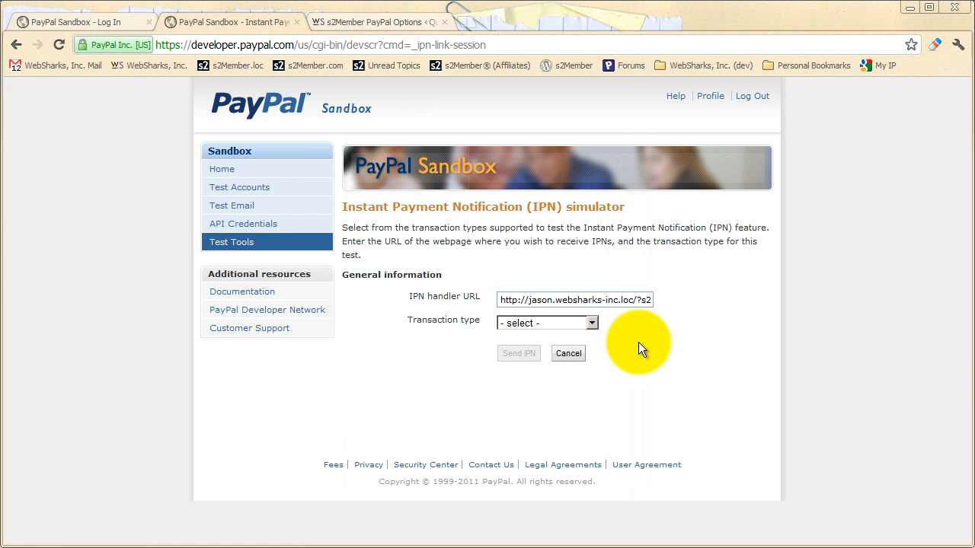
left_click(590, 322)
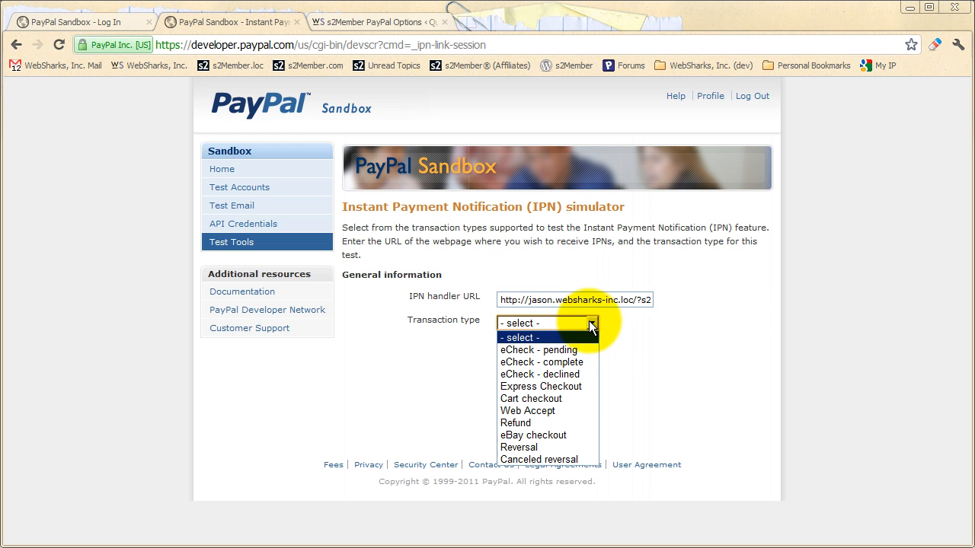
left_click(532, 410)
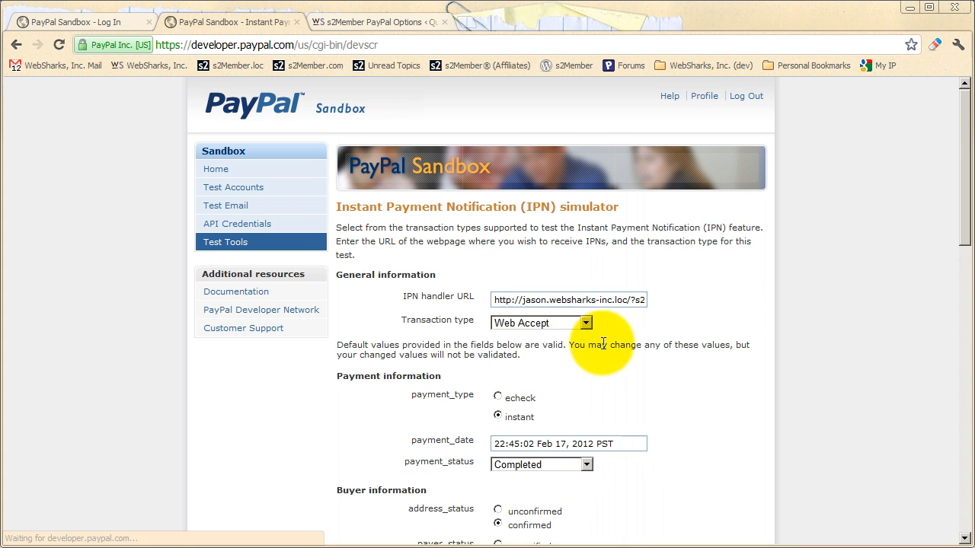
Step: Look through the simulator's payment, buyer, basic and currency fields for the Web Accept transaction
scroll(594, 346, "down", 2)
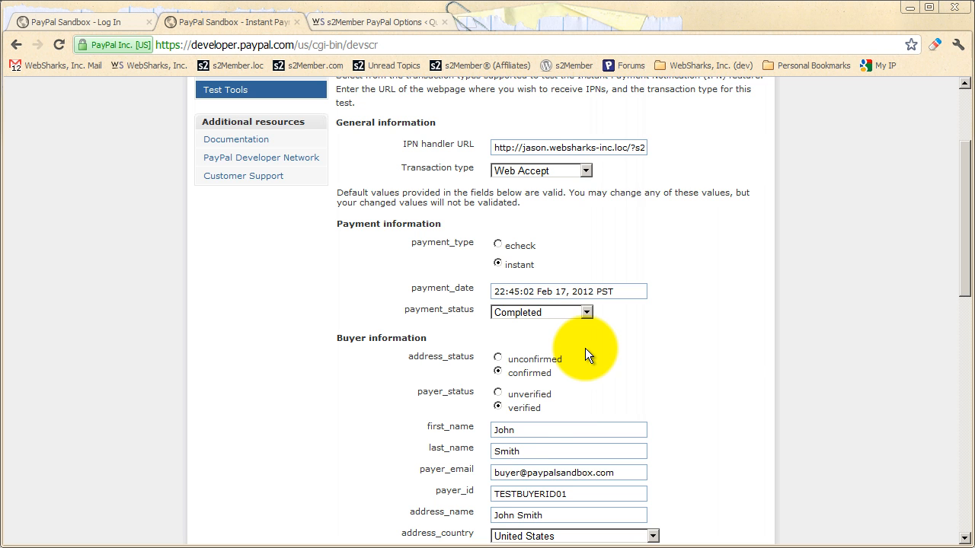
scroll(589, 346, "up", 1)
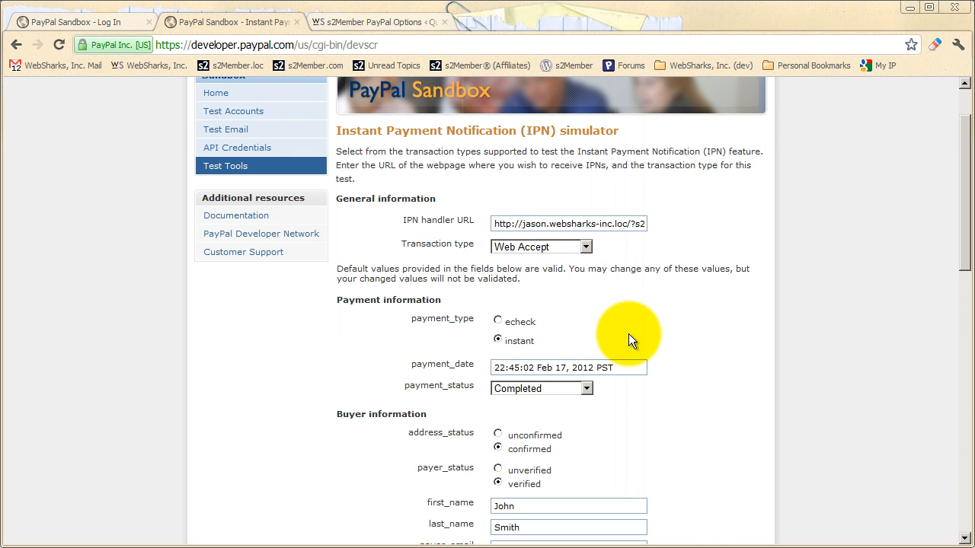
scroll(628, 334, "up", 1)
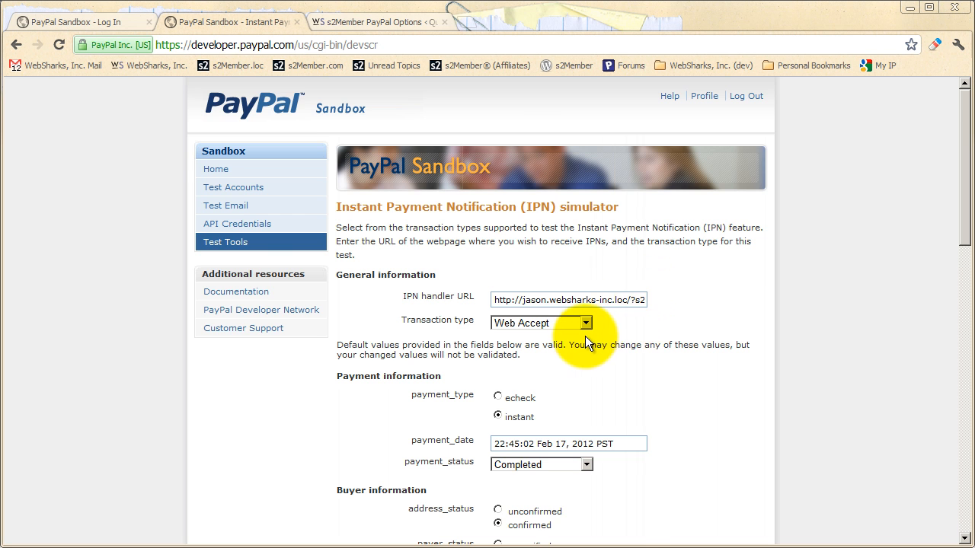
scroll(586, 343, "down", 1)
scroll(620, 381, "down", 1)
scroll(609, 351, "up", 1)
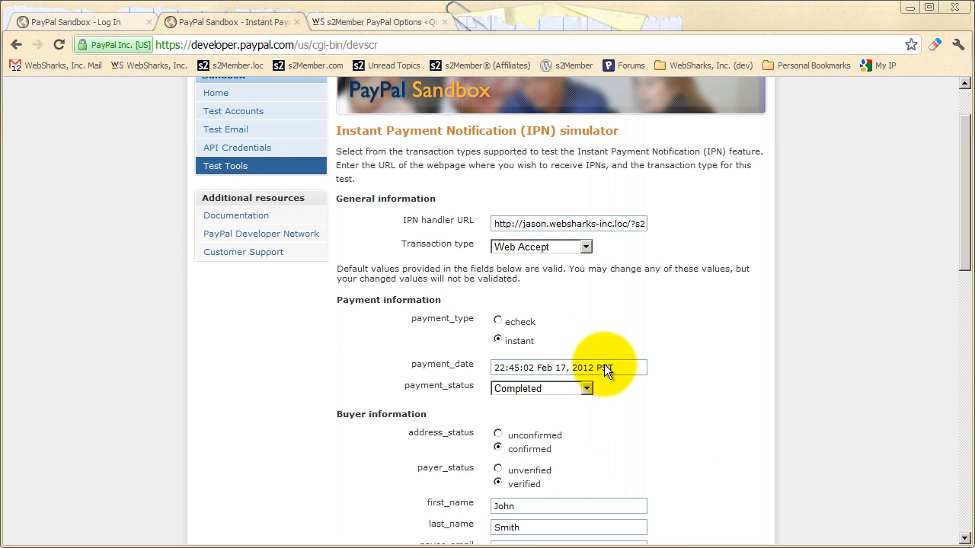
scroll(607, 290, "down", 3)
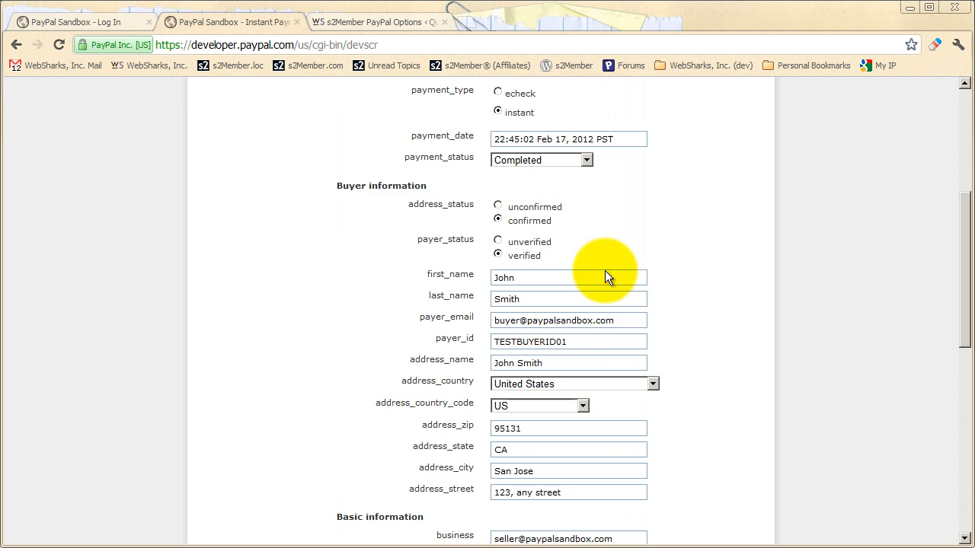
scroll(625, 433, "down", 4)
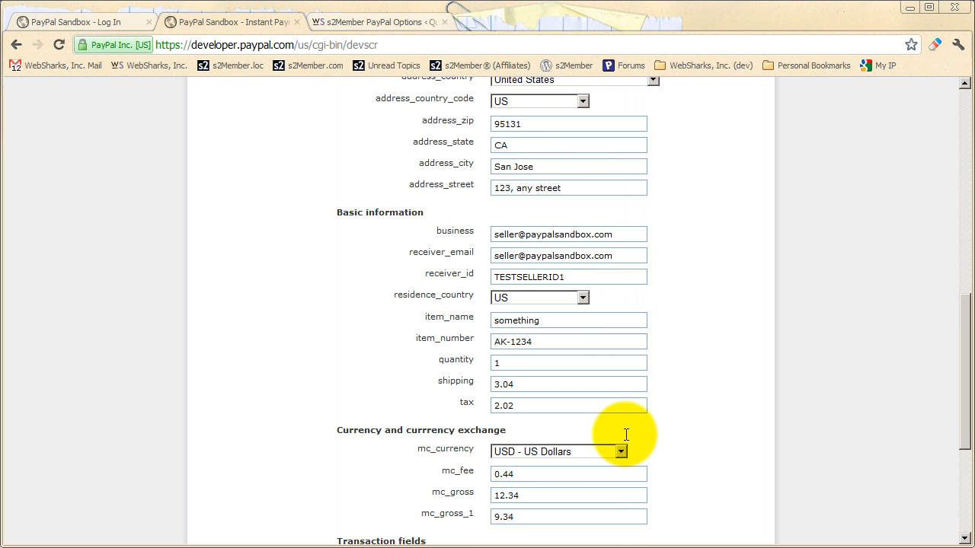
scroll(621, 430, "up", 7)
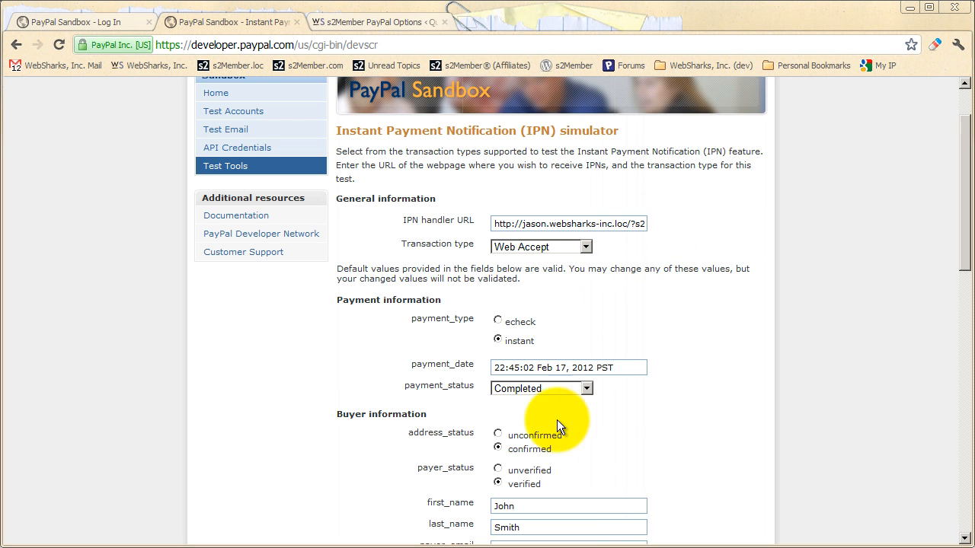
scroll(569, 205, "down", 1)
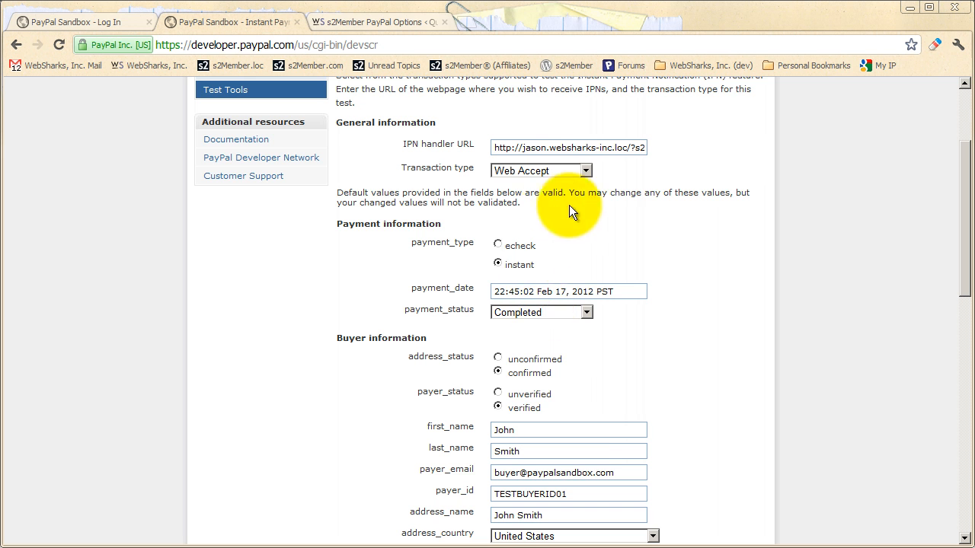
scroll(575, 402, "up", 1)
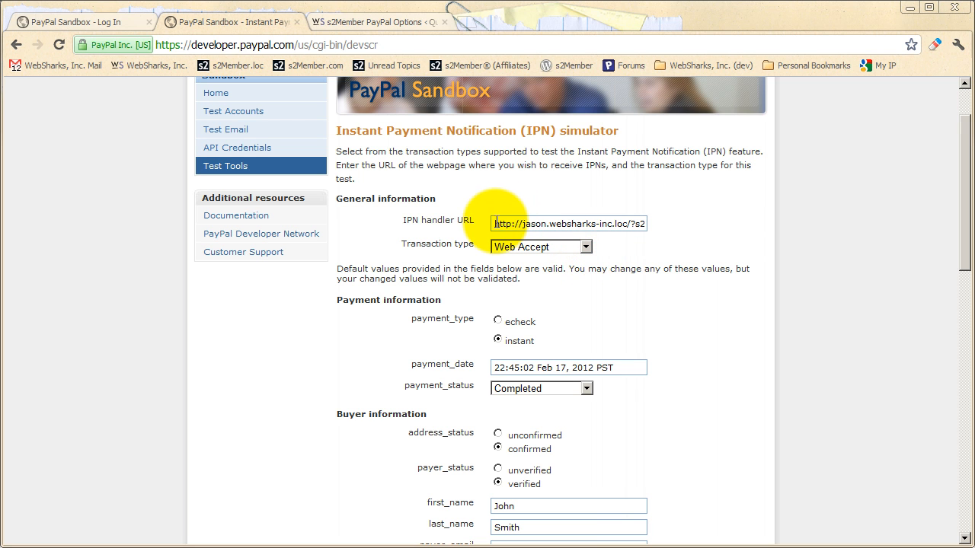
Step: Highlight the IPN handler URL and check the rest of the simulator form as far as the Send IPN control
left_click_drag(495, 224, 662, 221)
left_click(658, 225)
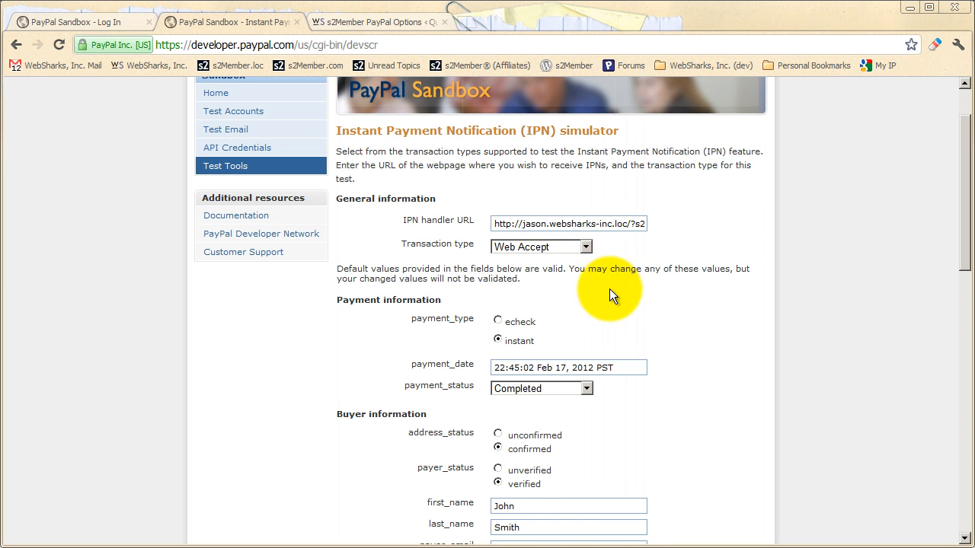
scroll(609, 289, "down", 4)
scroll(610, 293, "down", 7)
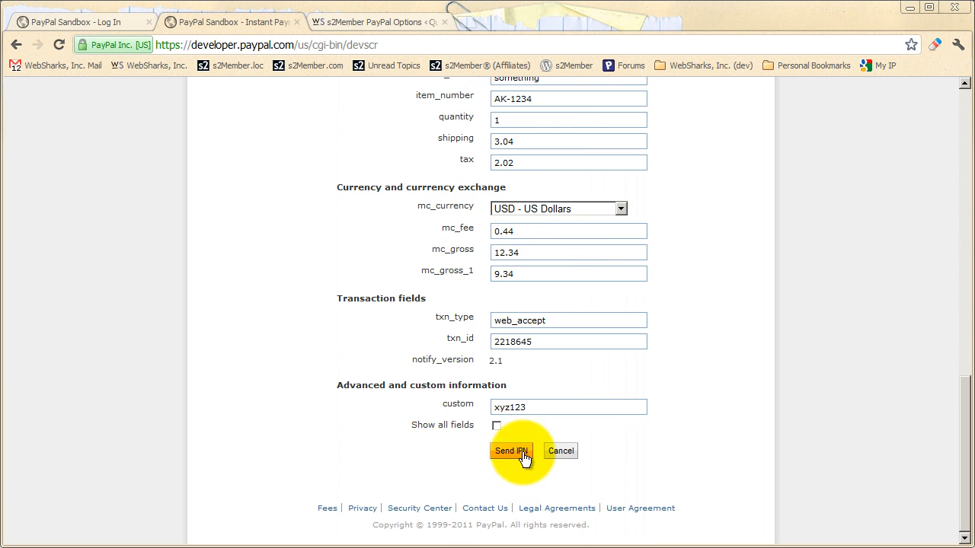
scroll(547, 327, "up", 5)
scroll(547, 326, "up", 5)
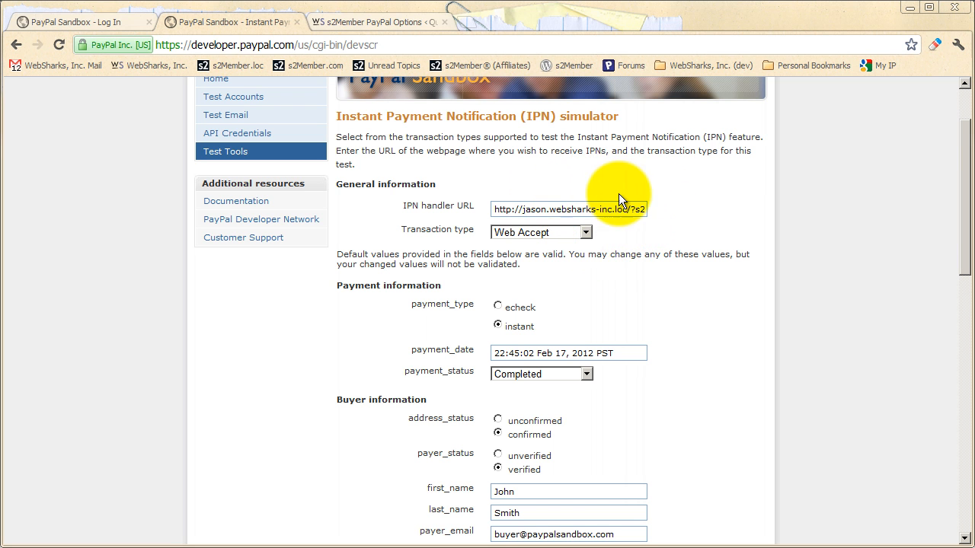
scroll(678, 322, "down", 1)
scroll(678, 321, "down", 8)
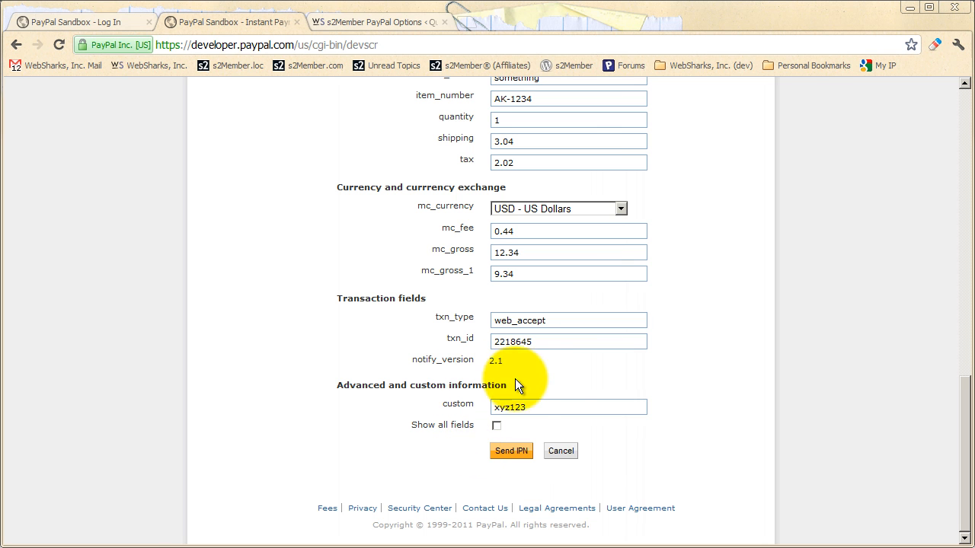
double_click(542, 406)
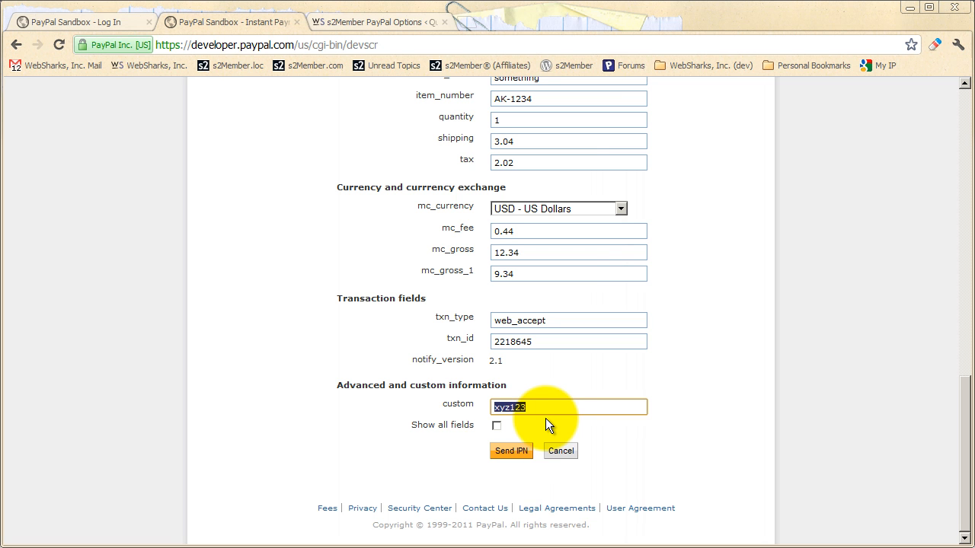
key("BackSpace")
type("www.example.com")
left_click(545, 418)
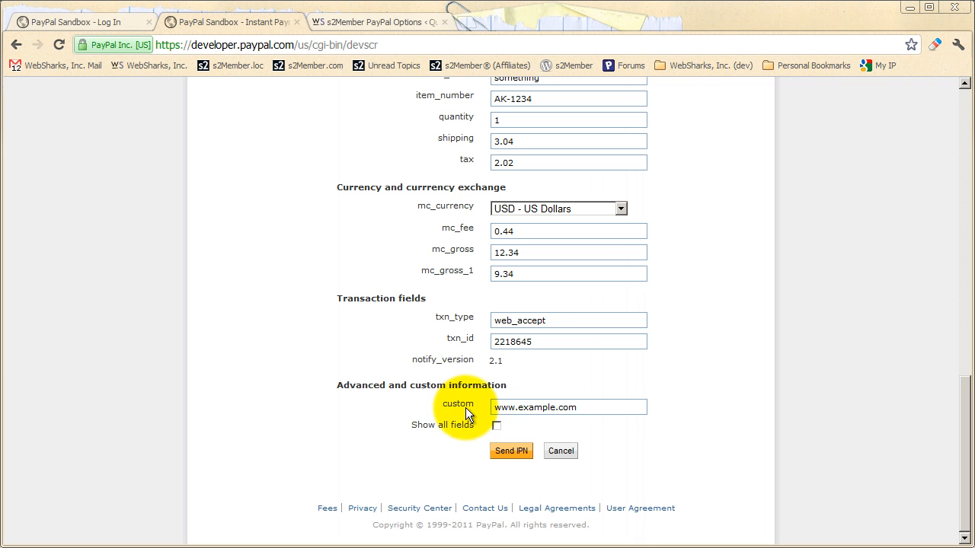
Step: Replace the item_number under Basic information with the membership level numbers 1, 2 and finally 3 in turn
scroll(565, 405, "up", 2)
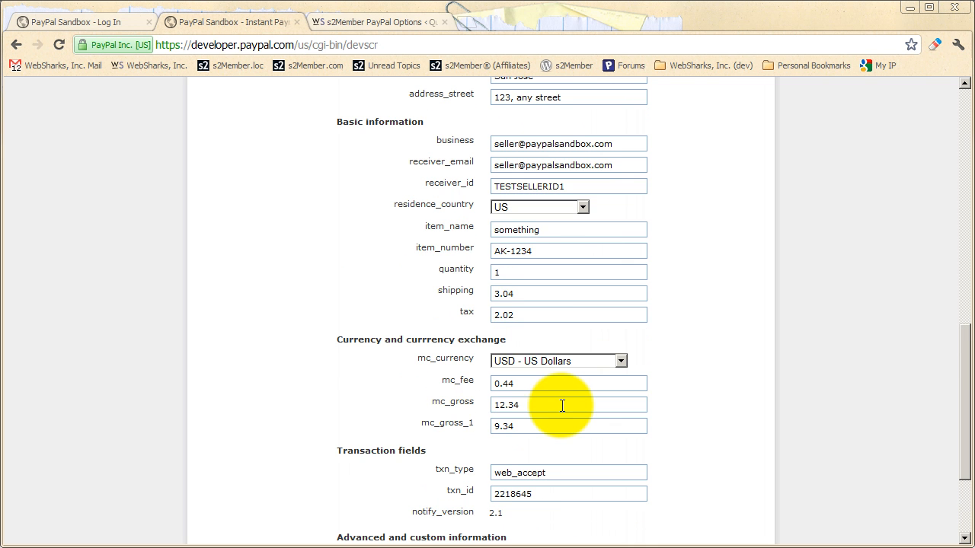
left_click_drag(536, 253, 473, 253)
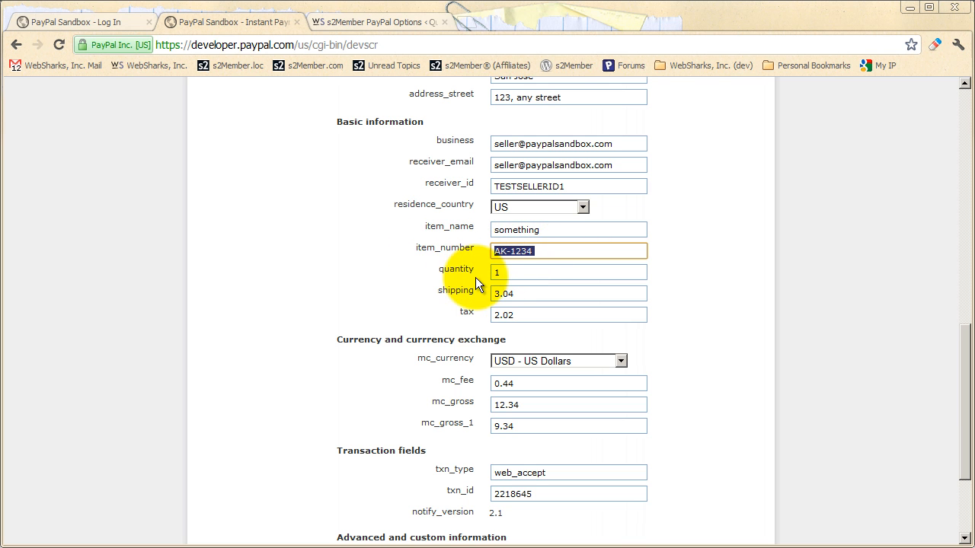
type("1")
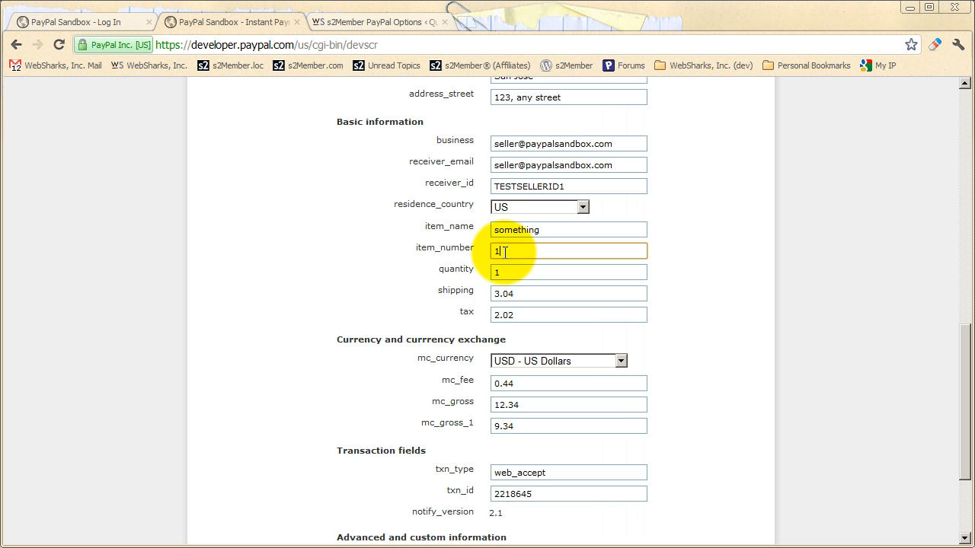
double_click(495, 252)
type("2")
double_click(496, 251)
type("3")
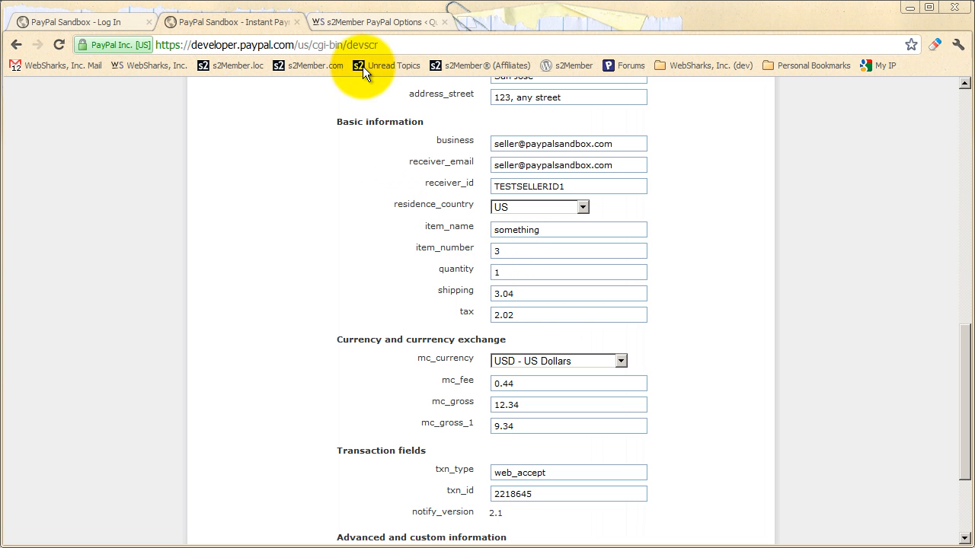
Step: Switch to the s2Member admin, open the PayPal Buttons page and expand the PayPal Buttons For Level #1 Access section
left_click(365, 23)
left_click(244, 222)
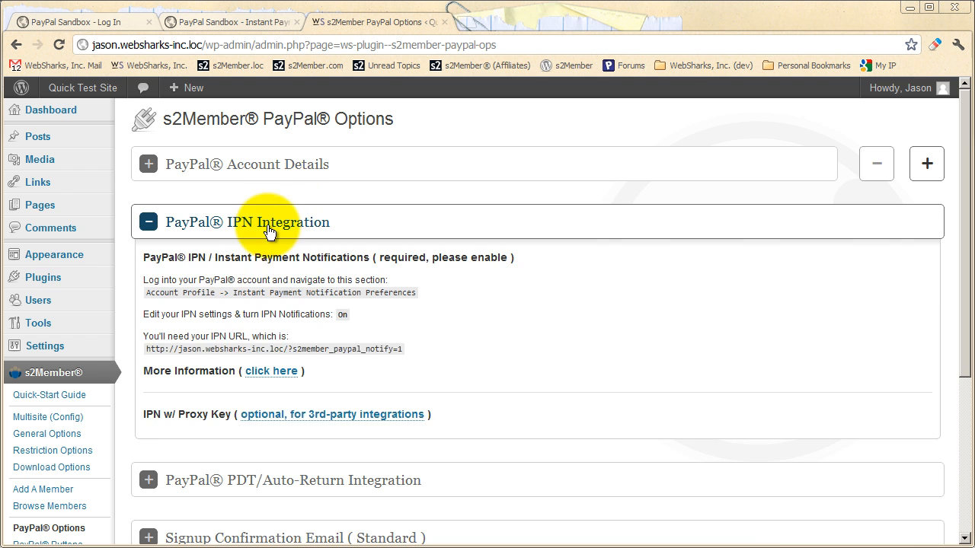
scroll(196, 263, "down", 2)
left_click(59, 396)
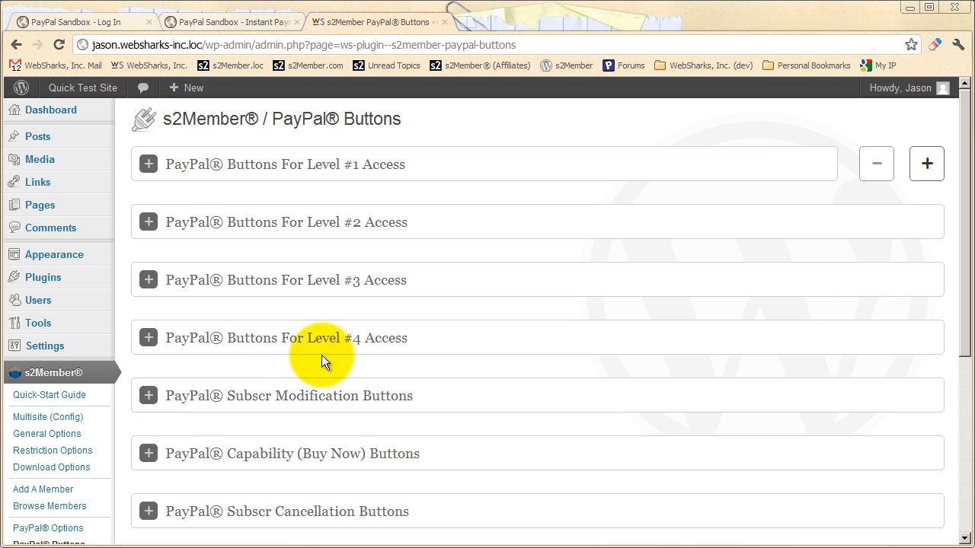
left_click(379, 169)
Step: Examine the item_number line in the resulting PayPal button code for Level #1
scroll(388, 358, "down", 2)
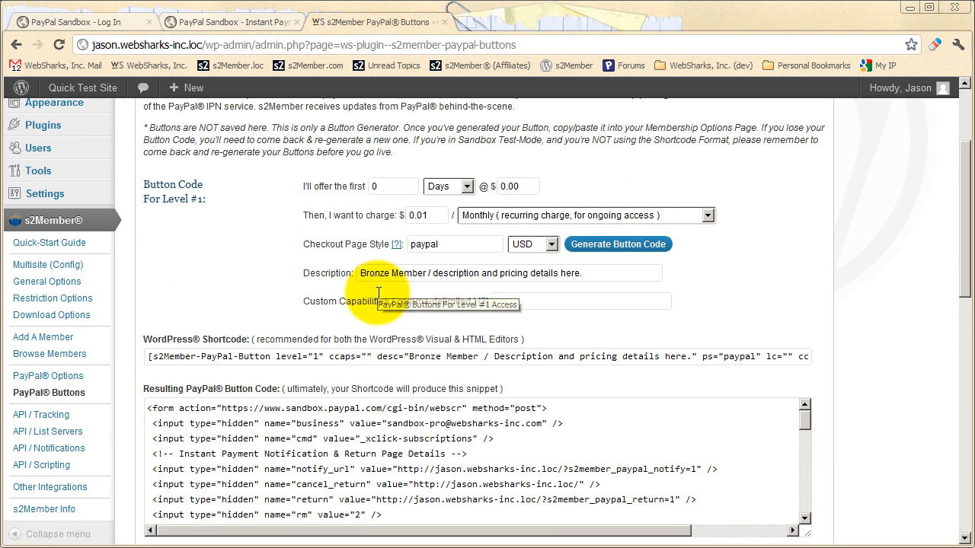
scroll(487, 278, "down", 1)
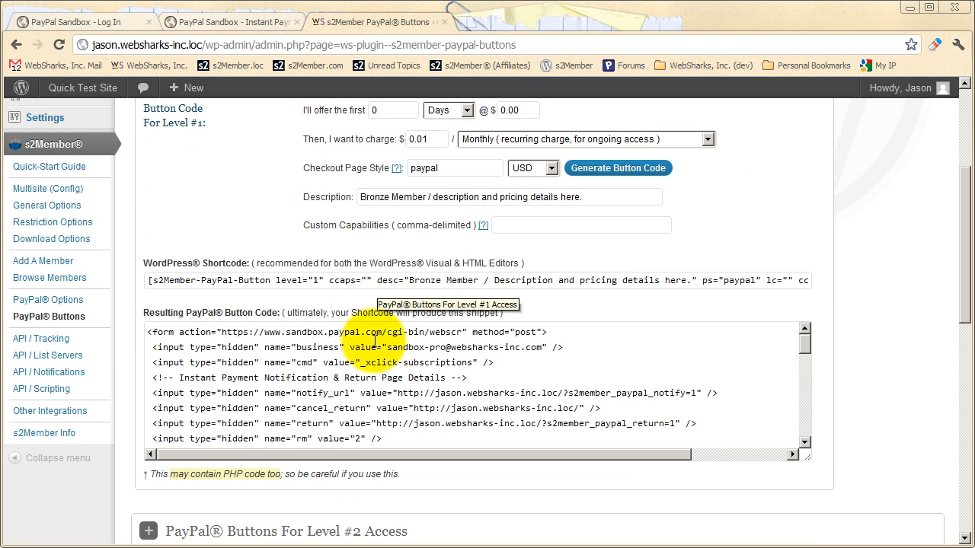
left_click_drag(806, 346, 804, 375)
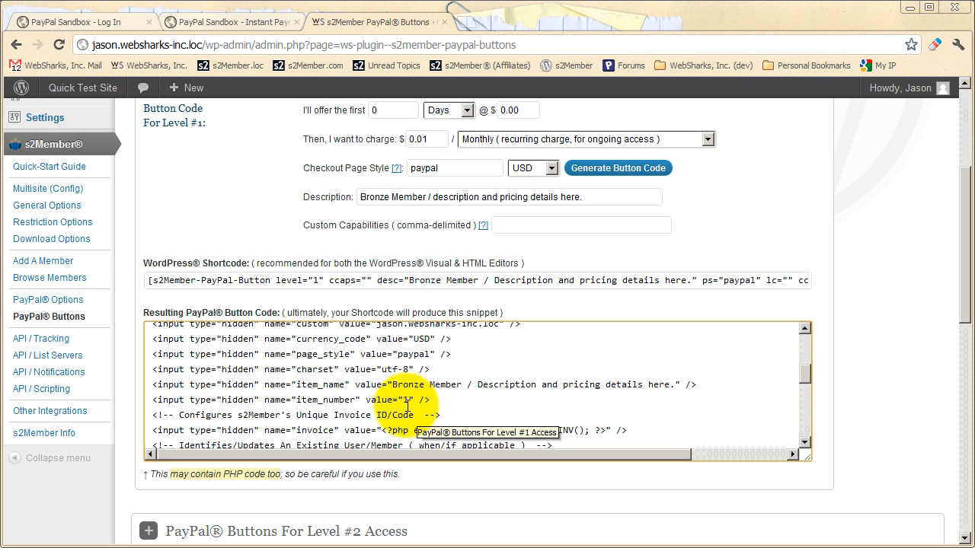
Step: Set the Level #1 button's custom capabilities to music,videos and generate the button code
left_click(514, 224)
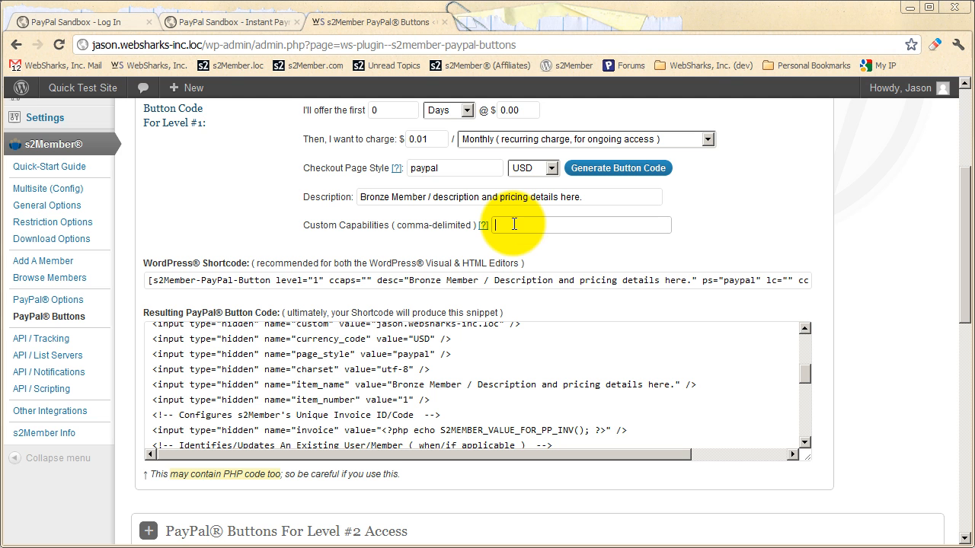
type("music,videos")
left_click(606, 169)
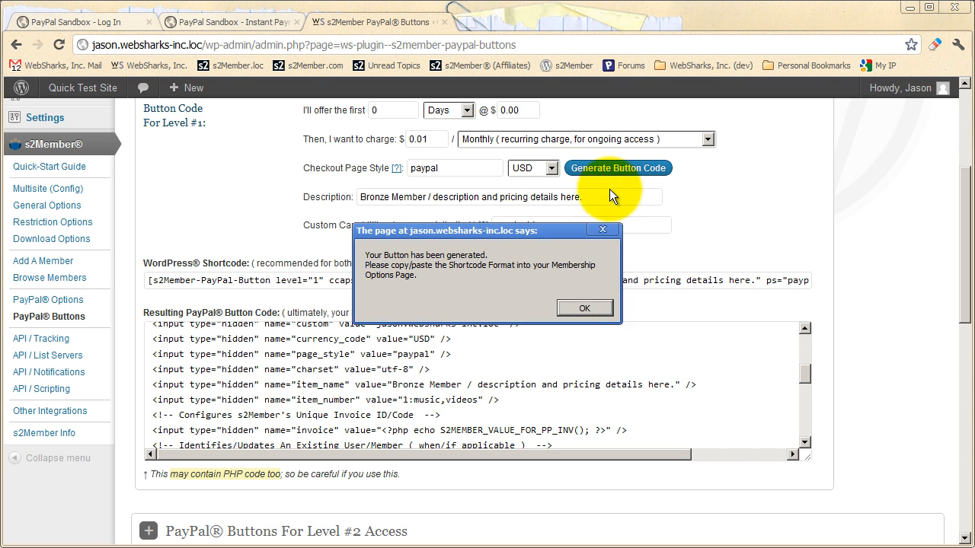
left_click(570, 309)
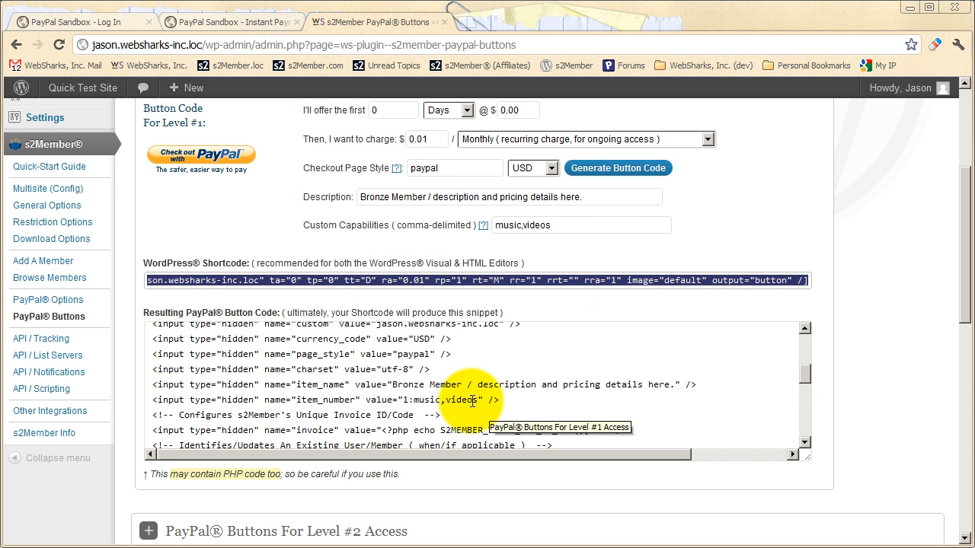
left_click(546, 254)
Step: Return to the PayPal IPN simulator form and go back to its General information section
left_click(195, 17)
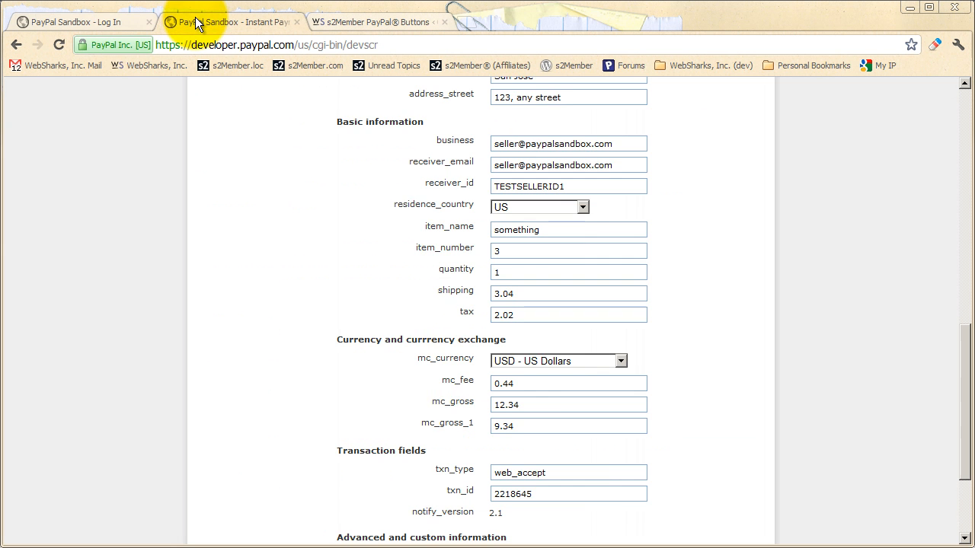
scroll(340, 267, "up", 5)
scroll(342, 272, "up", 3)
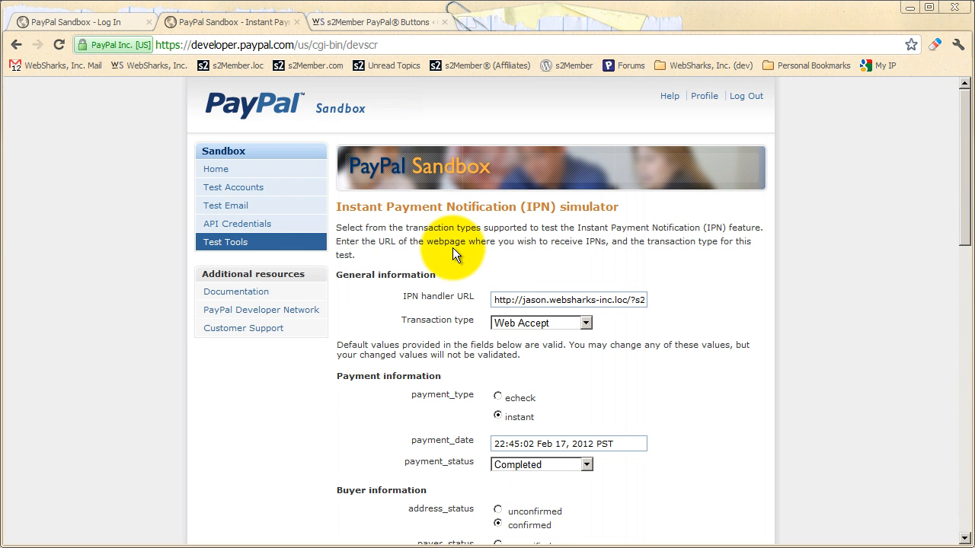